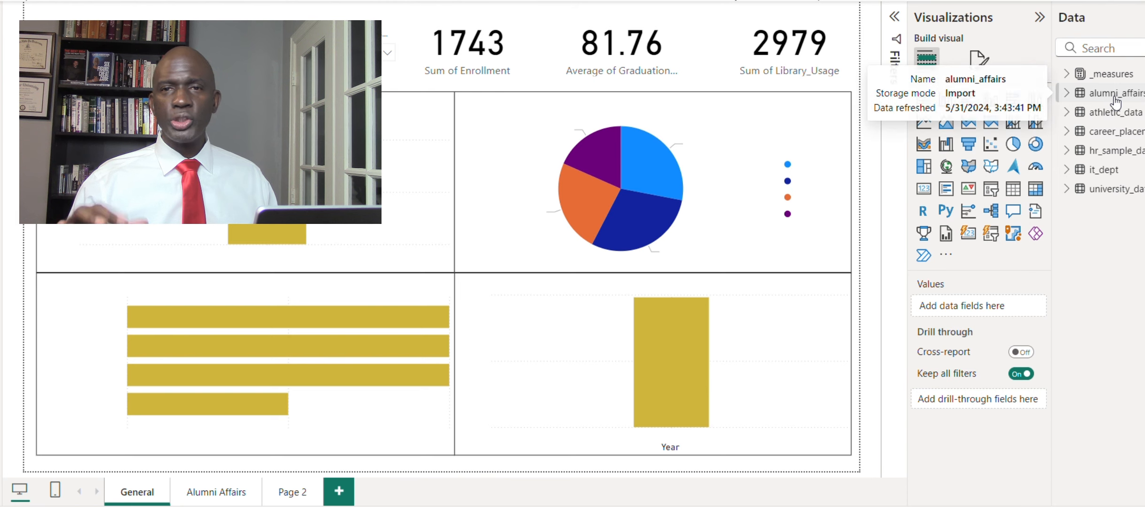
Delete the alumni_affairs and it_dept tables from the data model.
{"action": "right_click", "coordinate": [1115, 96]}
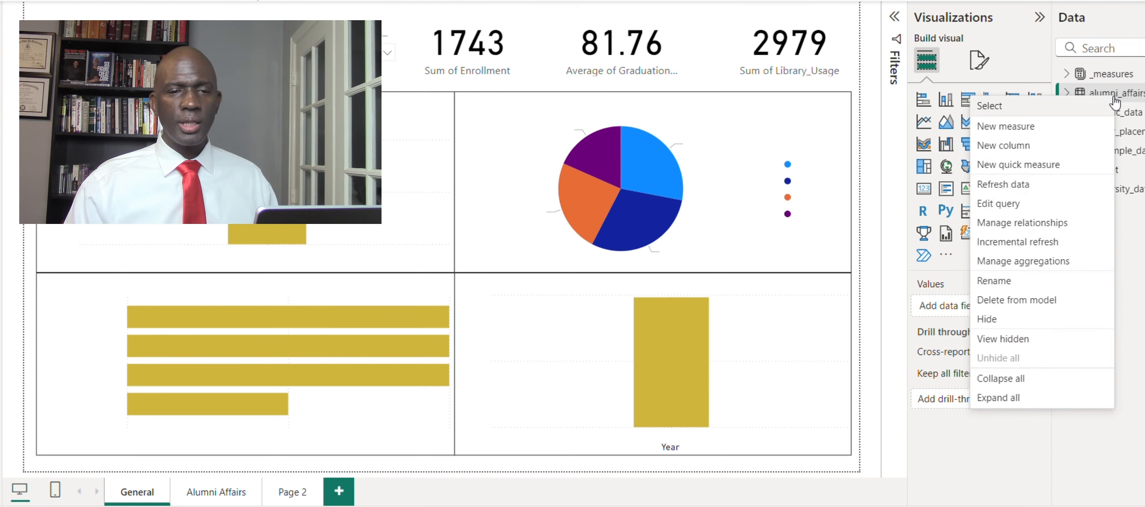
{"action": "left_click", "coordinate": [1012, 302]}
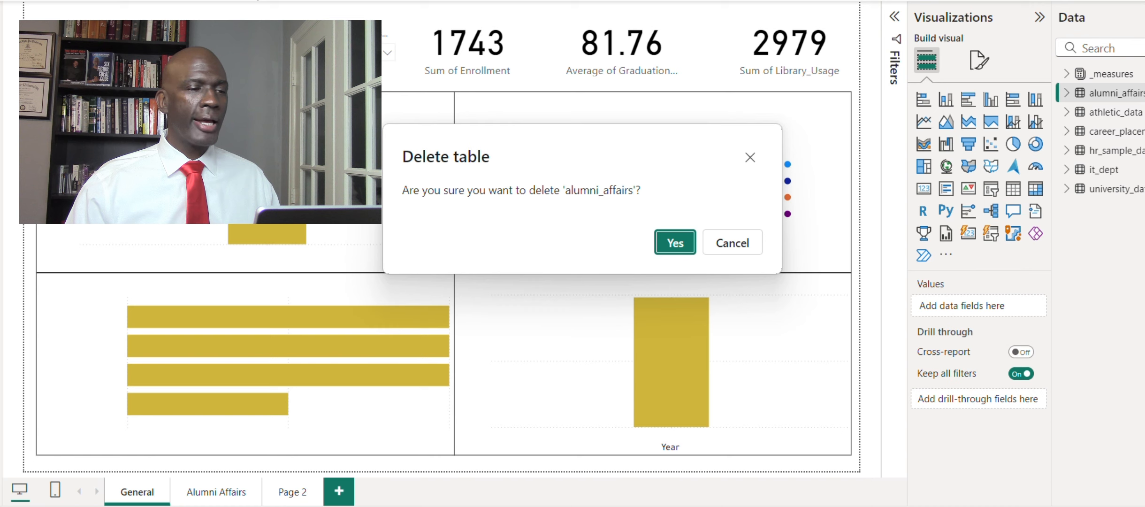
{"action": "left_click", "coordinate": [675, 244]}
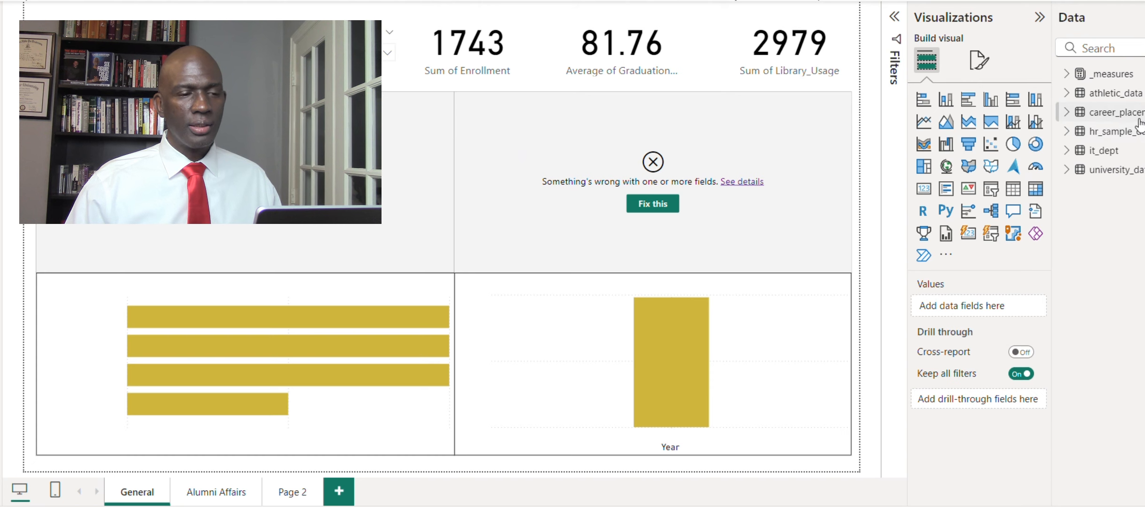
{"action": "right_click", "coordinate": [1104, 153]}
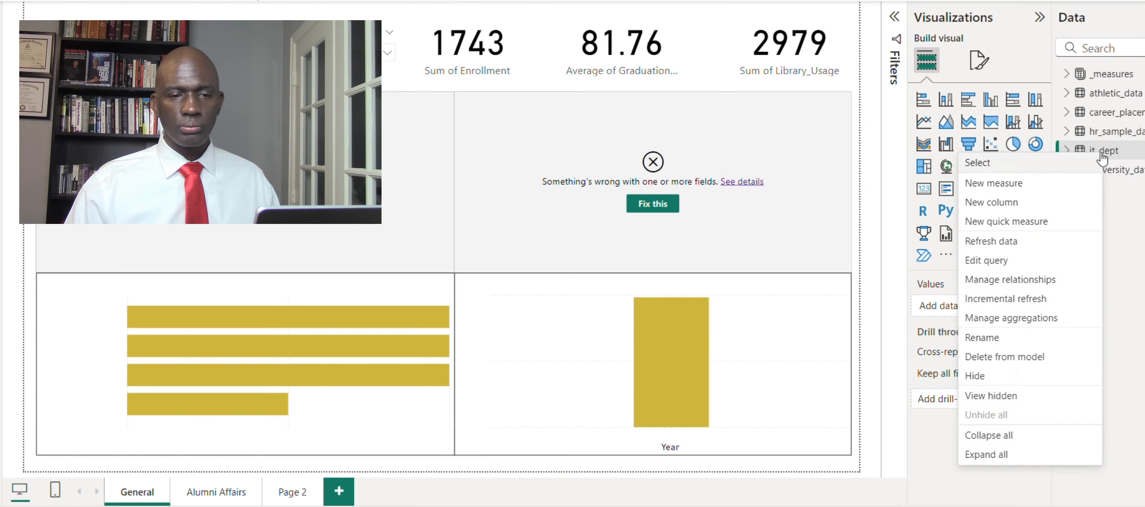
{"action": "left_click", "coordinate": [1008, 358]}
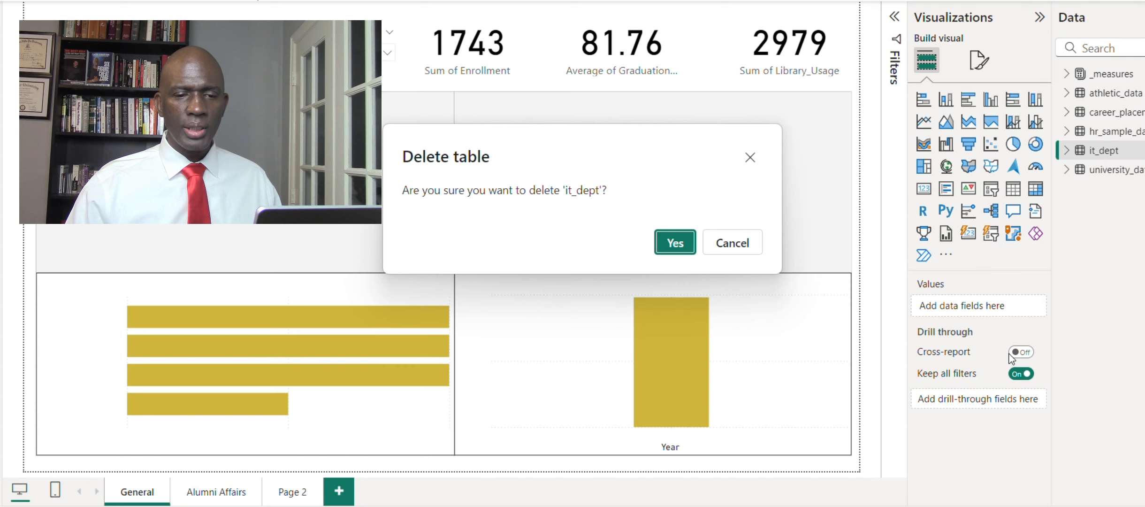
{"action": "left_click", "coordinate": [678, 243]}
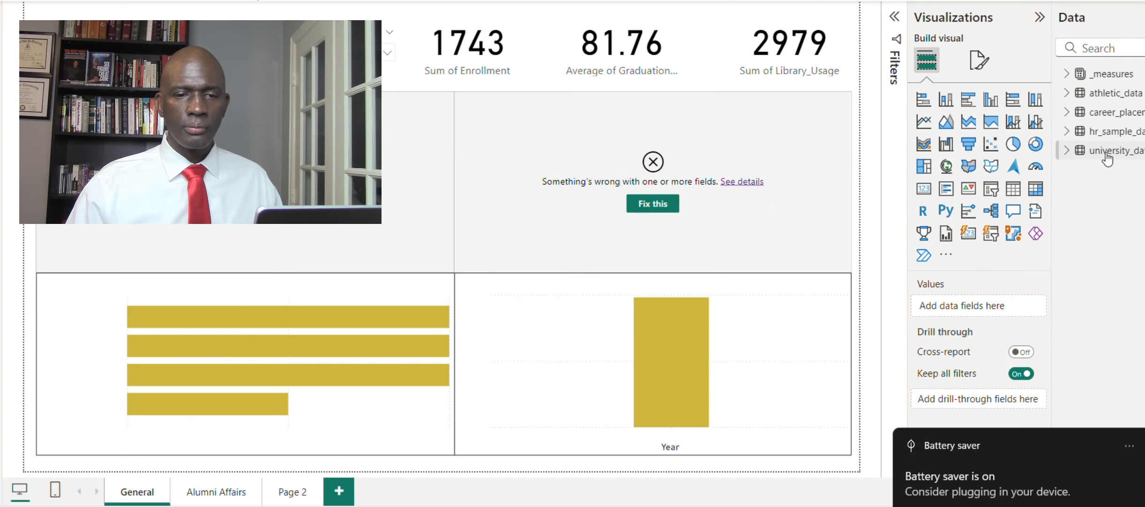
Delete the university data table from the model and select the upper-left column chart on the General page.
{"action": "right_click", "coordinate": [1107, 155]}
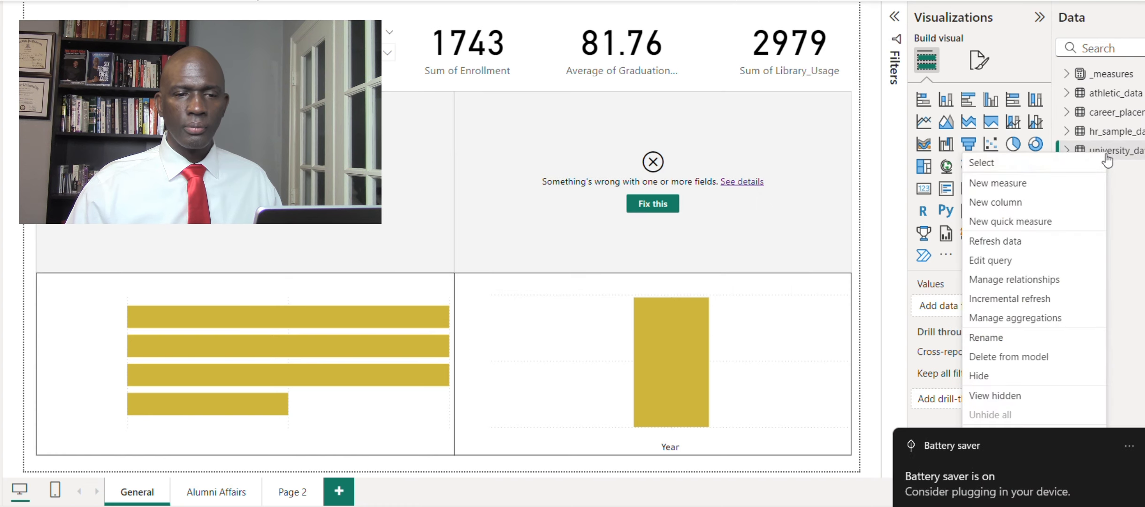
{"action": "left_click", "coordinate": [1014, 357]}
{"action": "left_click", "coordinate": [694, 243]}
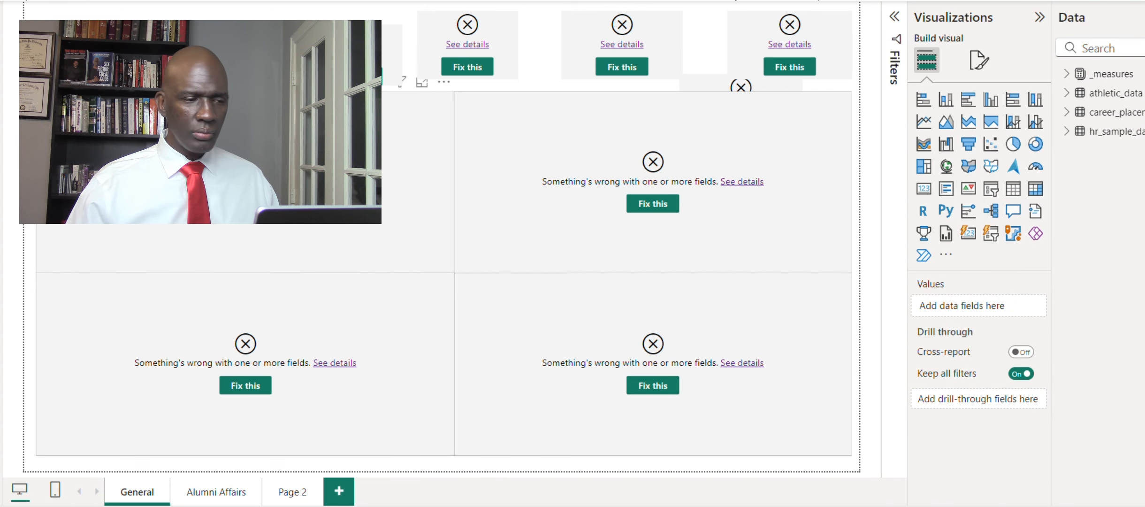
{"action": "left_click", "coordinate": [301, 173]}
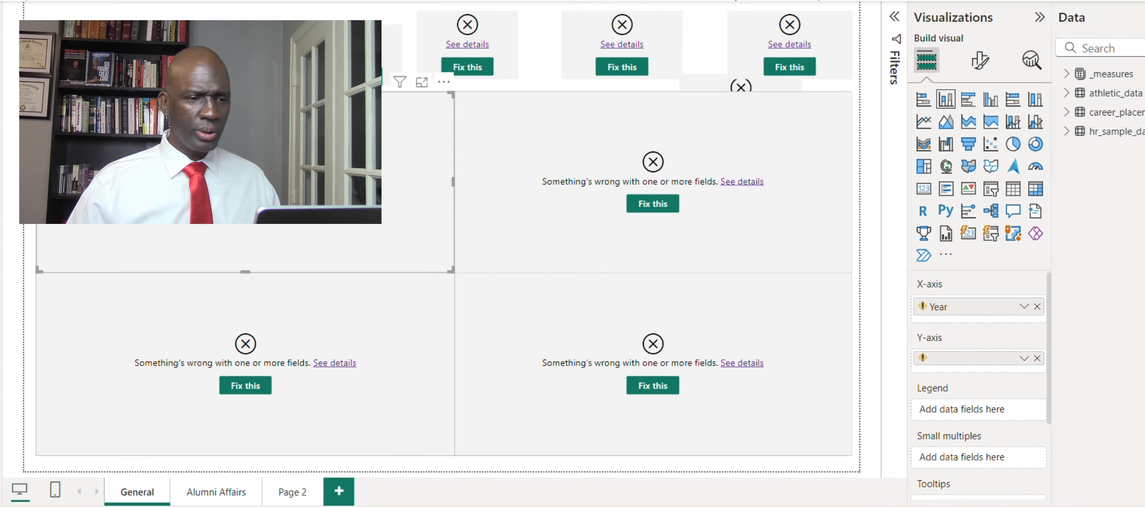
Delete the athletic_data and career_placement tables from the data model.
{"action": "right_click", "coordinate": [1112, 96]}
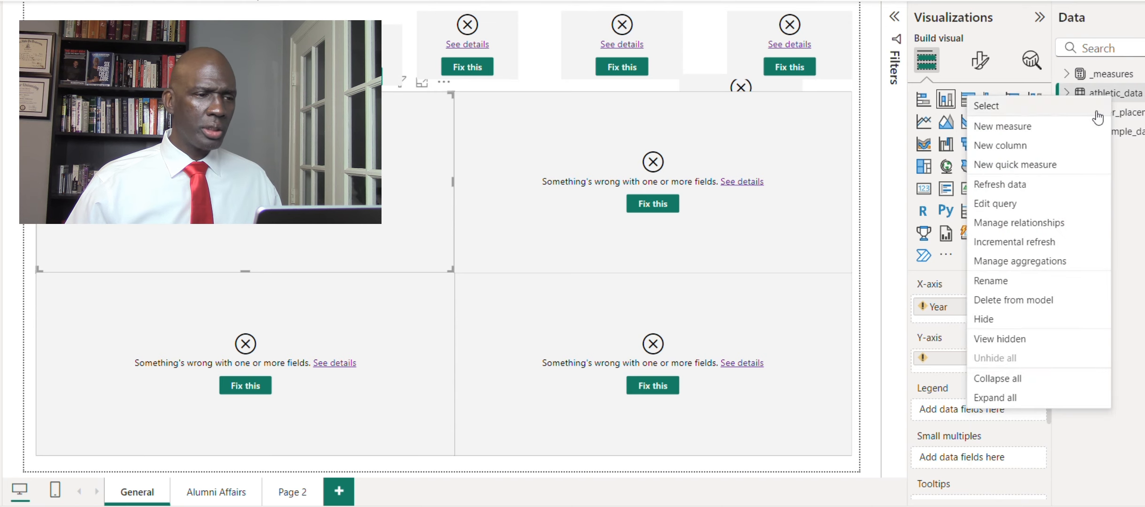
{"action": "left_click", "coordinate": [1023, 300]}
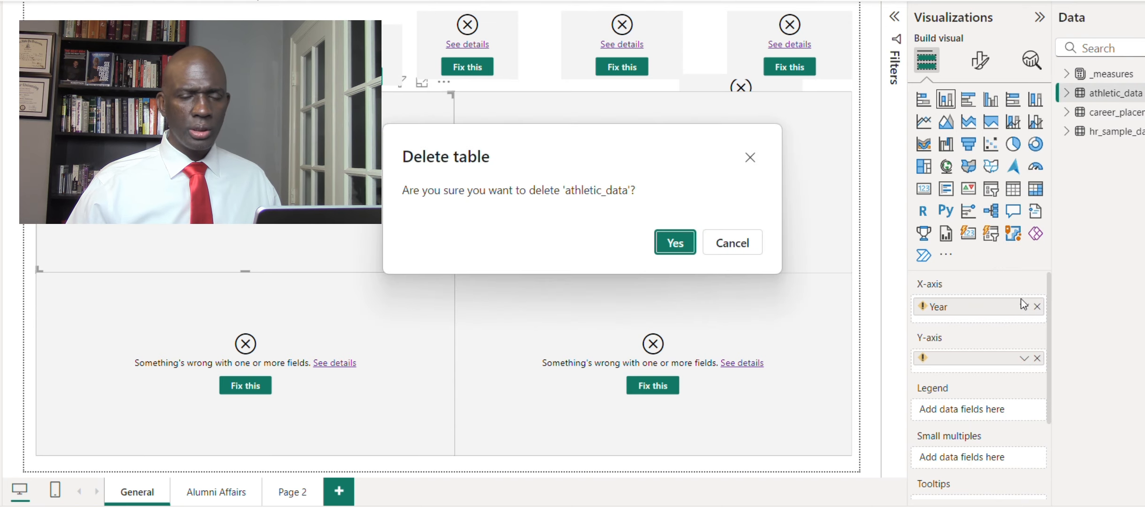
{"action": "left_click", "coordinate": [672, 245]}
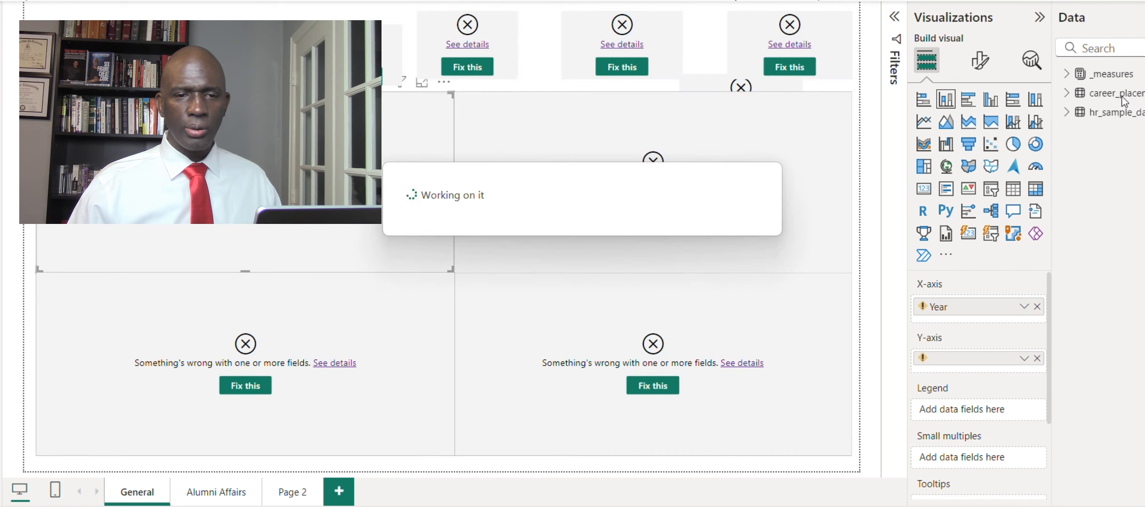
{"action": "right_click", "coordinate": [1122, 96]}
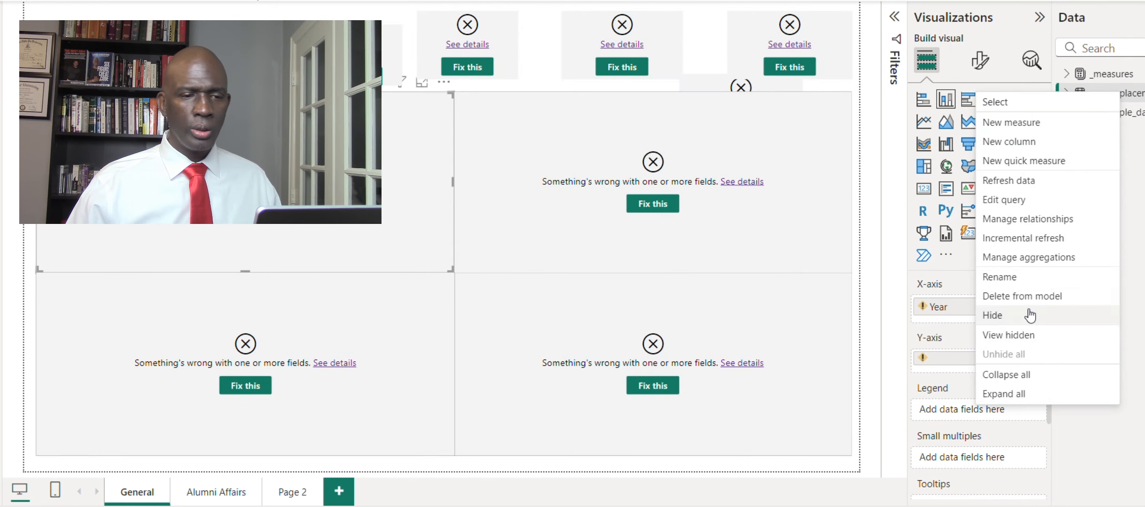
{"action": "left_click", "coordinate": [1023, 296]}
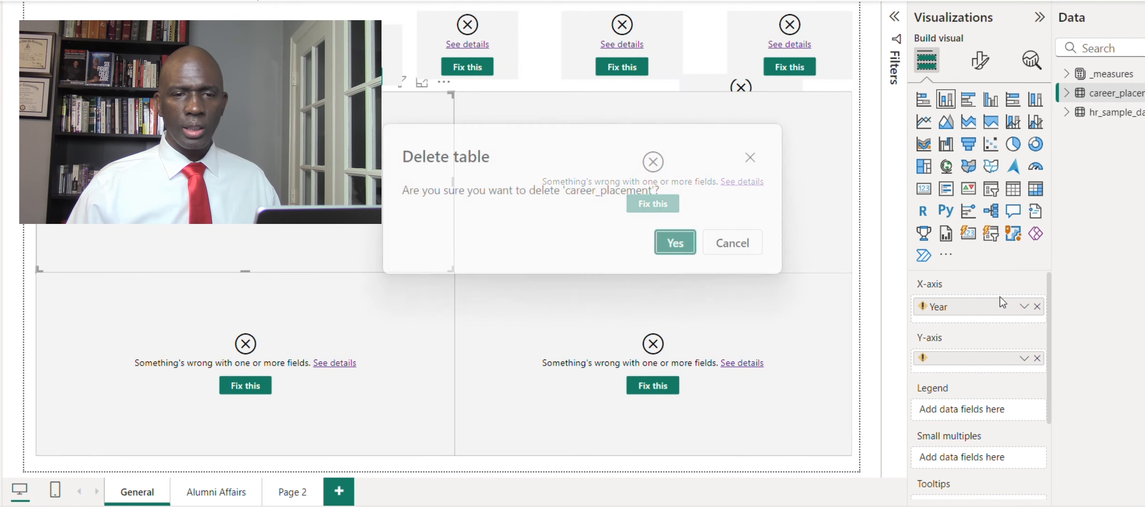
{"action": "left_click", "coordinate": [676, 245]}
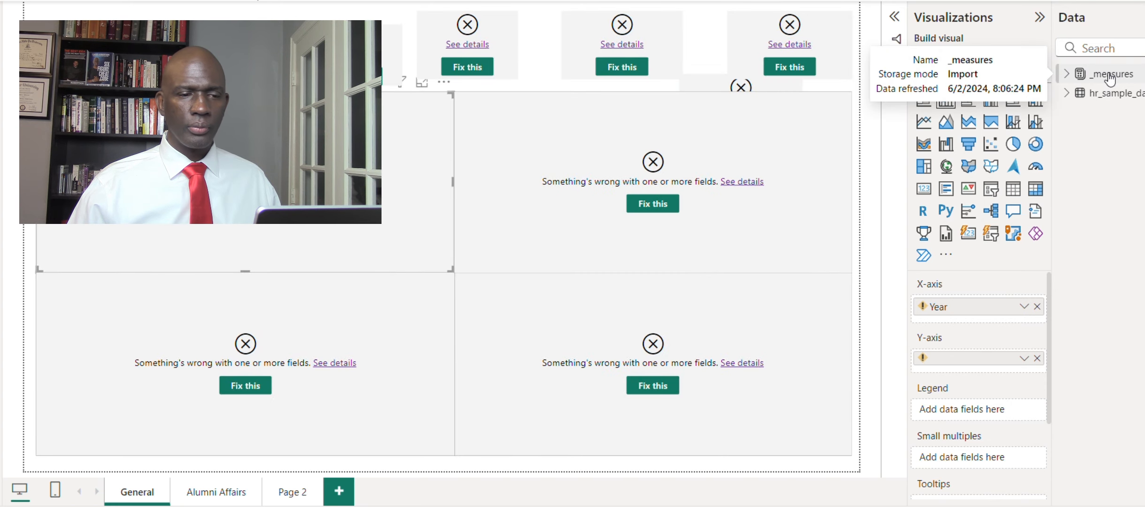
Examine the contents of the _measures table and collapse it again.
{"action": "left_click", "coordinate": [1068, 74]}
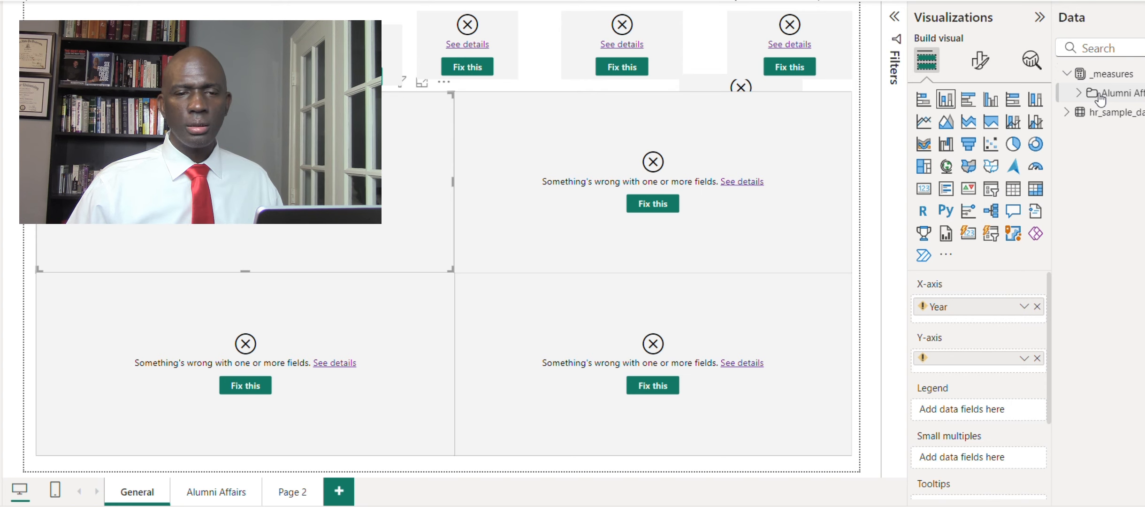
{"action": "left_click", "coordinate": [1067, 75]}
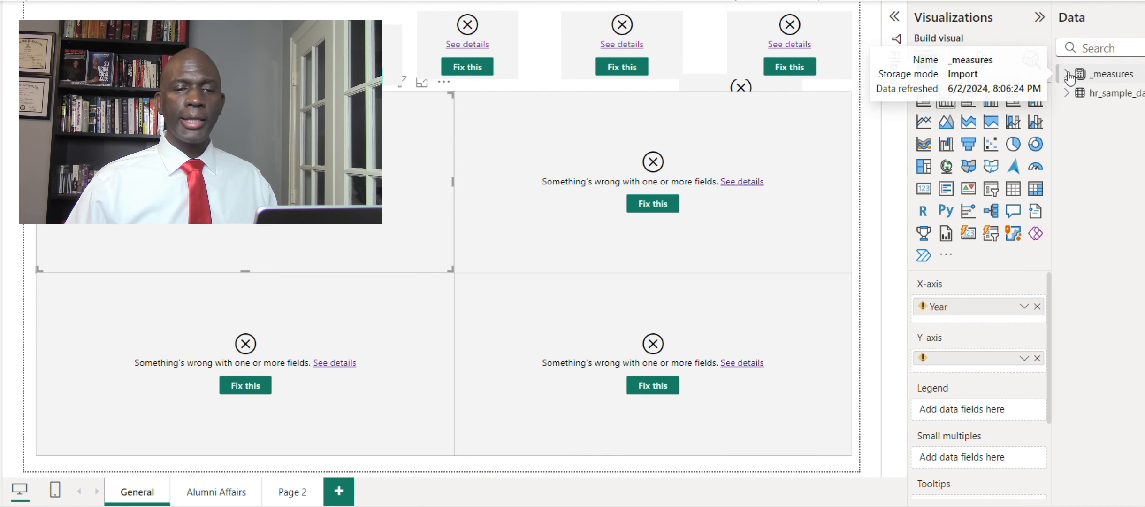
{"action": "left_click", "coordinate": [1068, 75]}
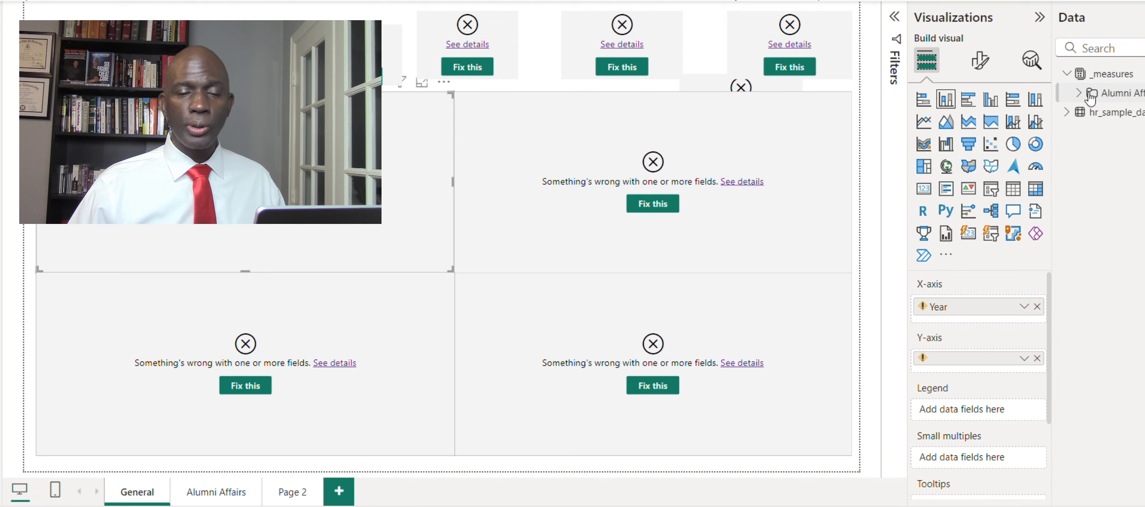
{"action": "left_click", "coordinate": [1069, 75]}
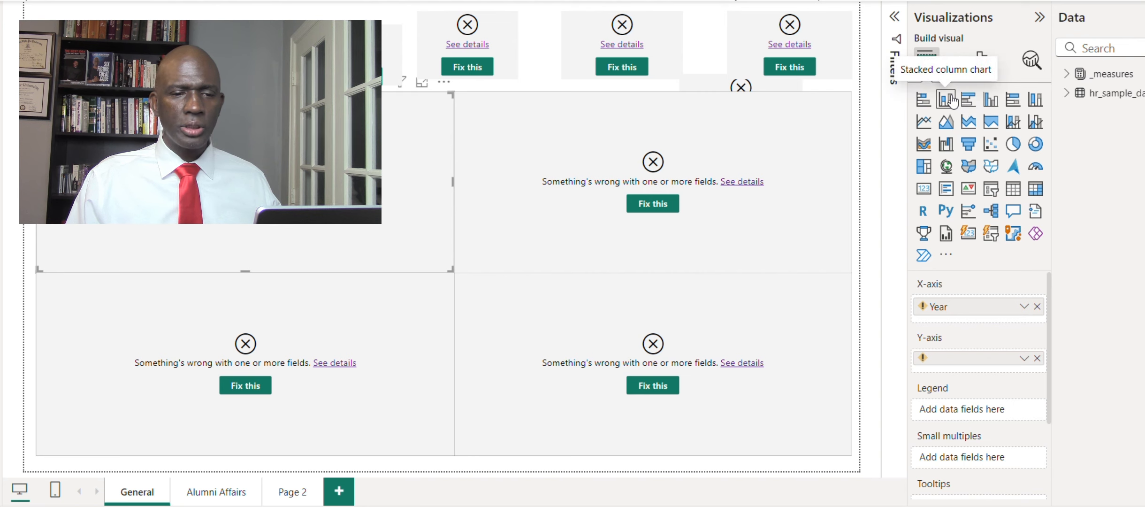
Replace the upper-left column chart's broken fields with hr_sample_data's Employee ID on the X-axis and Absenteeism Rate (days/year) on the Y-axis.
{"action": "left_click", "coordinate": [1037, 307]}
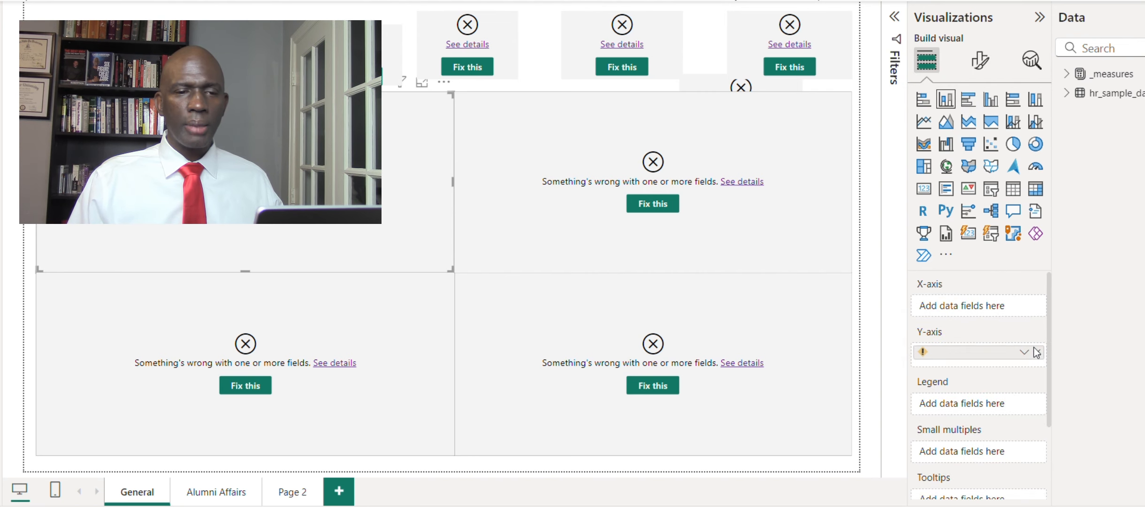
{"action": "left_click", "coordinate": [1036, 352]}
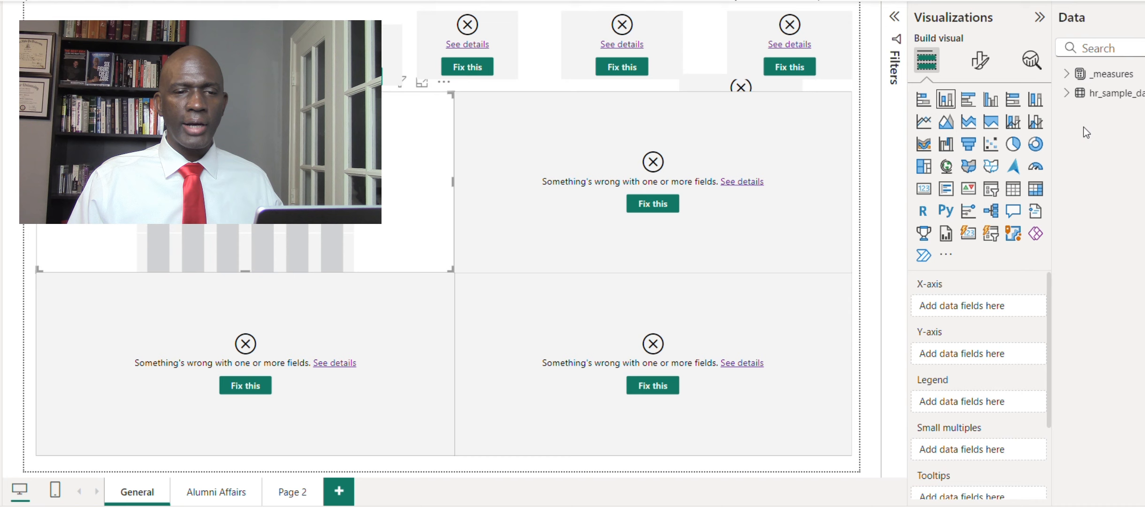
{"action": "left_click", "coordinate": [1068, 94]}
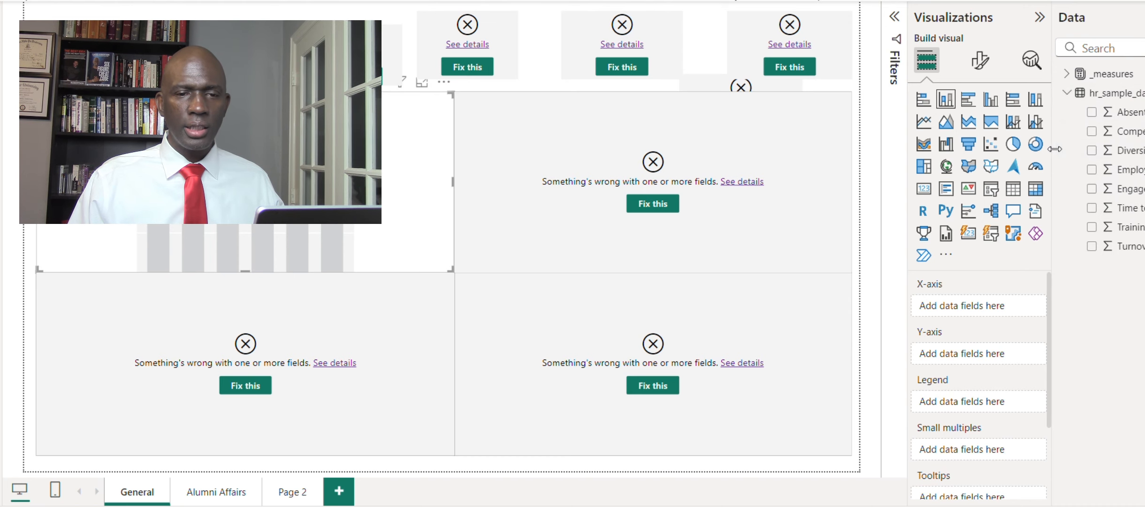
{"action": "left_click_drag", "start_coordinate": [1054, 47], "coordinate": [999, 43]}
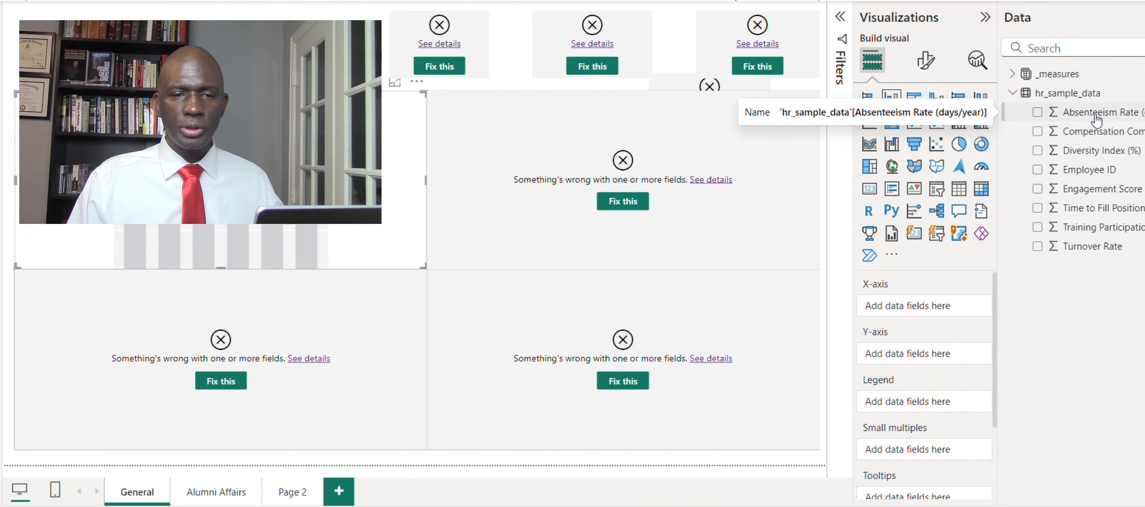
{"action": "left_click_drag", "start_coordinate": [1096, 118], "coordinate": [948, 307]}
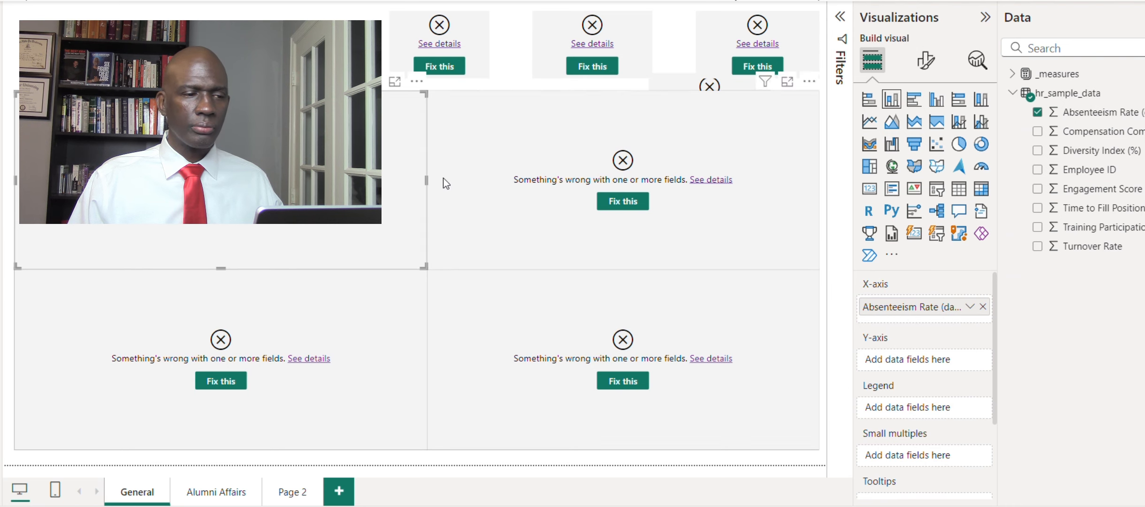
{"action": "left_click", "coordinate": [417, 81]}
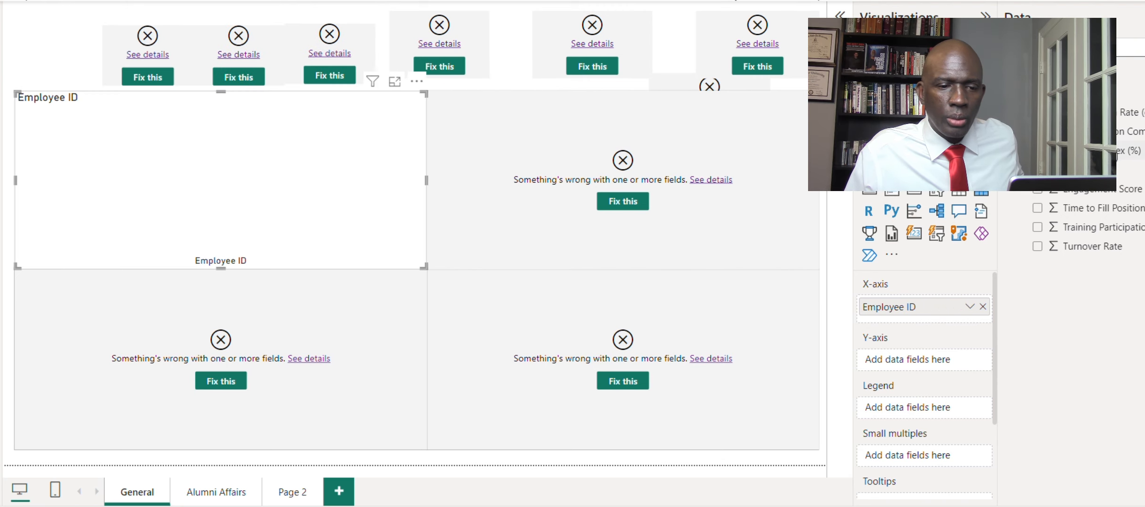
{"action": "left_click_drag", "start_coordinate": [1126, 132], "coordinate": [954, 364]}
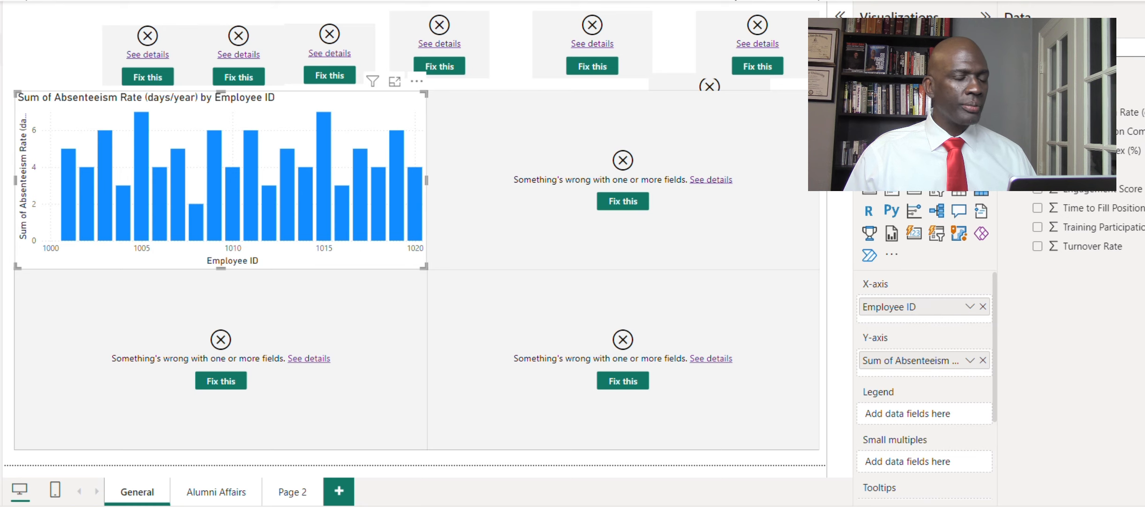
Inspect the rows and columns of hr_sample_data in the table view and return to the report.
{"action": "left_click", "coordinate": [2, 49]}
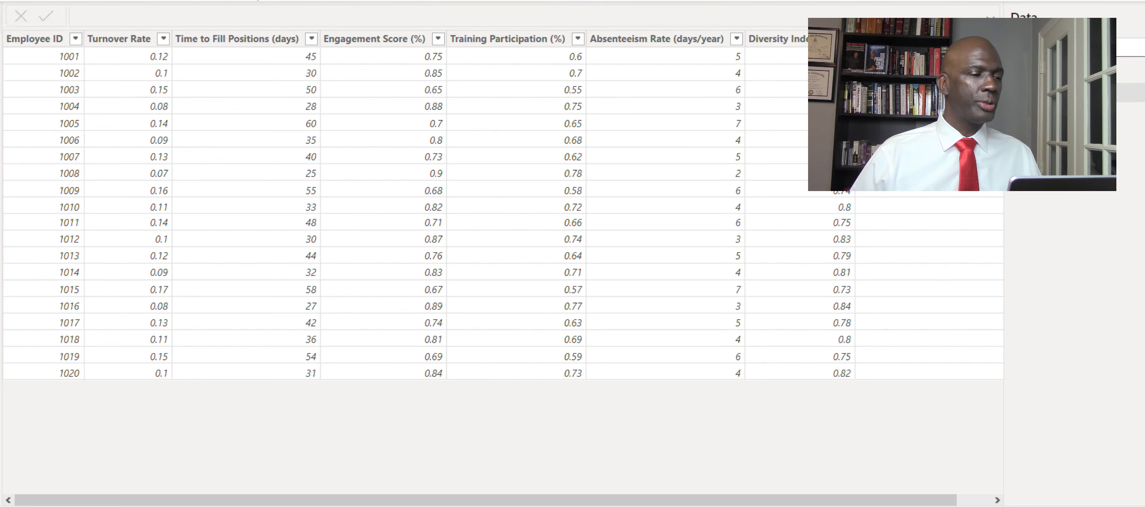
{"action": "left_click", "coordinate": [0, 19]}
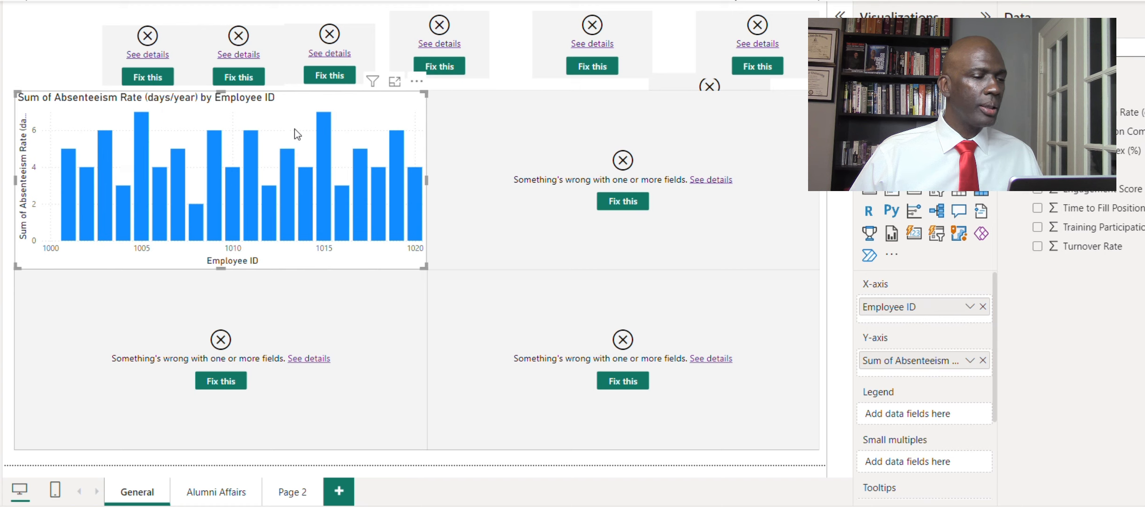
Replace the lower-right column chart's broken fields with Employee ID on the X-axis and the Compensation field on the Y-axis.
{"action": "left_click", "coordinate": [458, 284]}
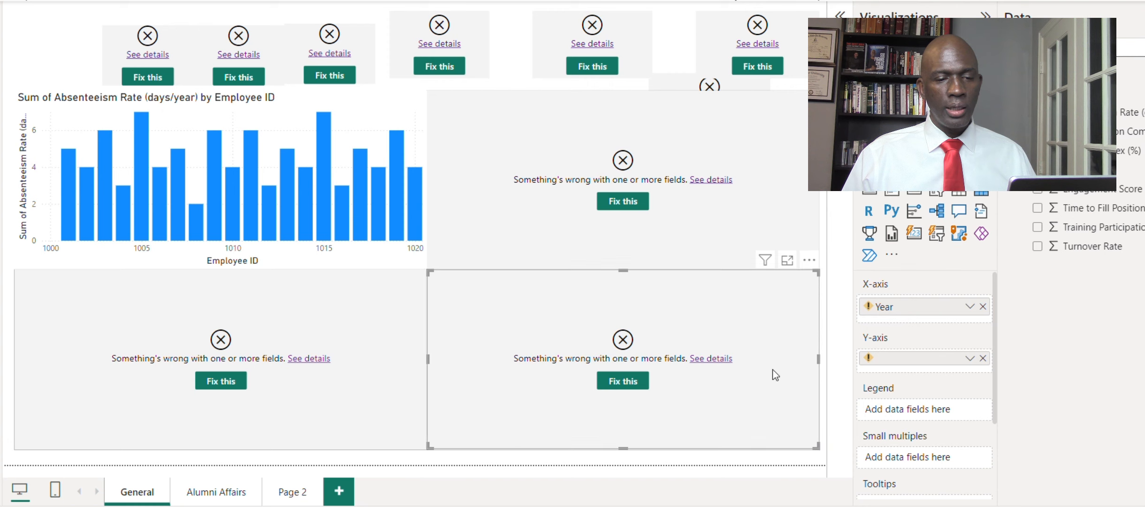
{"action": "left_click", "coordinate": [983, 359]}
{"action": "left_click", "coordinate": [982, 306]}
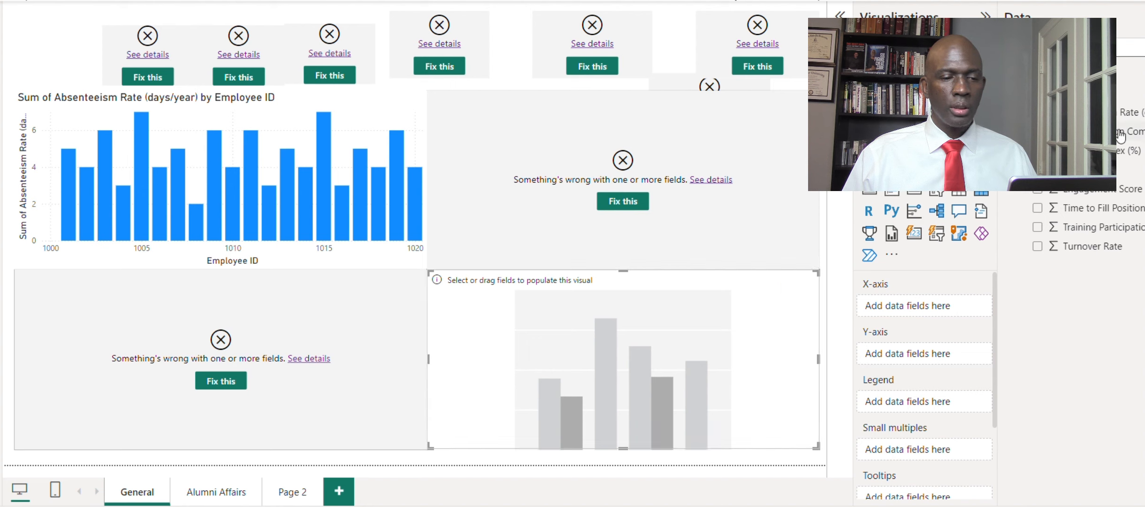
{"action": "left_click_drag", "start_coordinate": [1119, 180], "coordinate": [965, 307]}
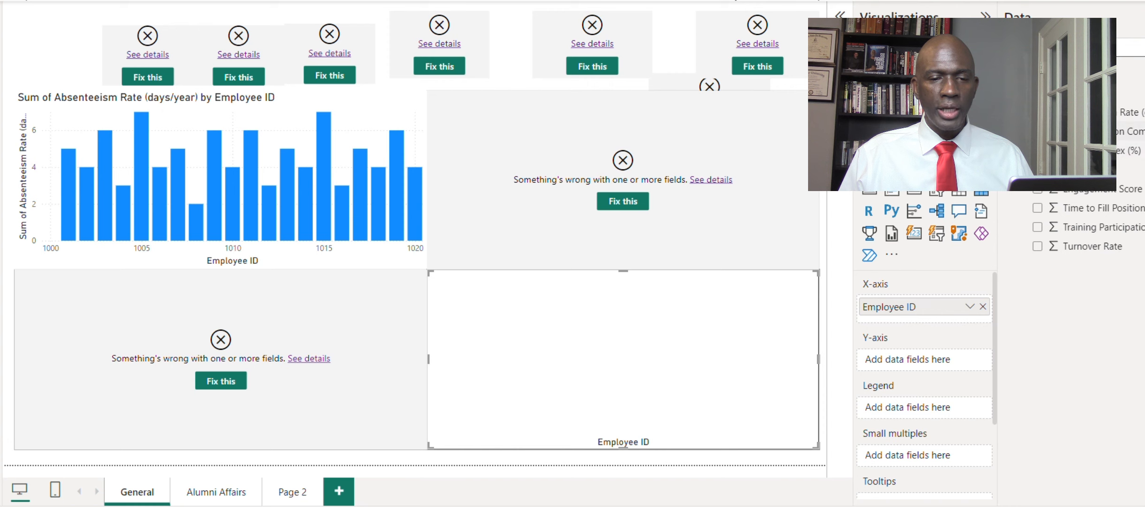
{"action": "left_click_drag", "start_coordinate": [1089, 133], "coordinate": [941, 365]}
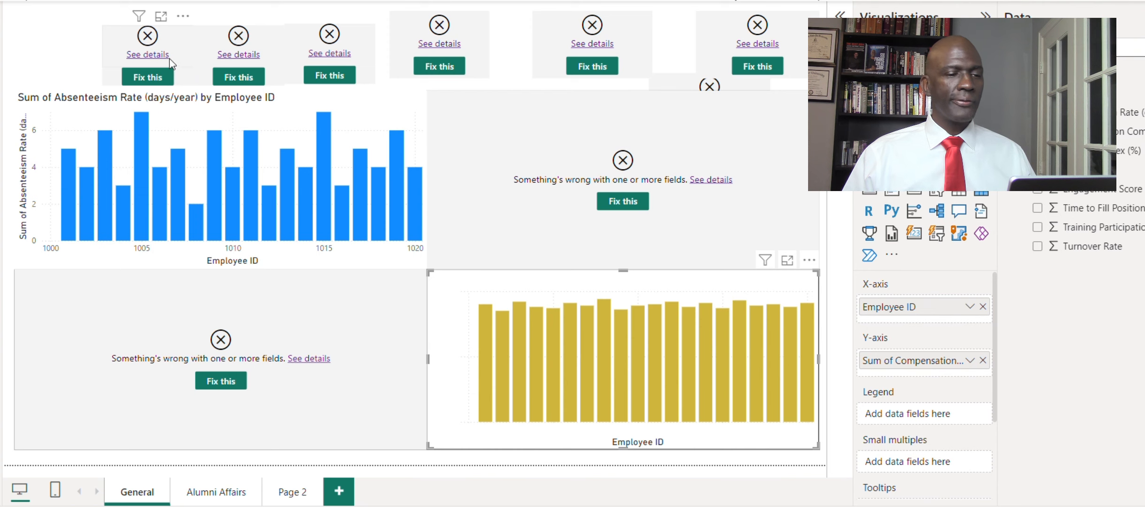
Replace the lower-left bar chart's broken fields with Employee ID on the Y-axis and the Time to Fill Positions field on the X-axis.
{"action": "left_click", "coordinate": [177, 45]}
{"action": "left_click", "coordinate": [366, 287]}
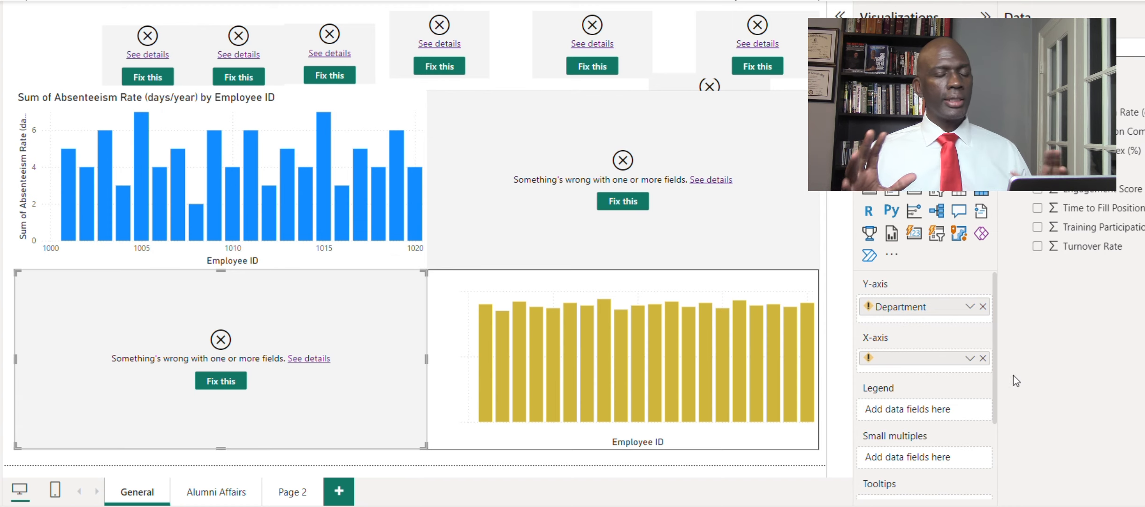
{"action": "left_click", "coordinate": [983, 358]}
{"action": "left_click", "coordinate": [982, 307]}
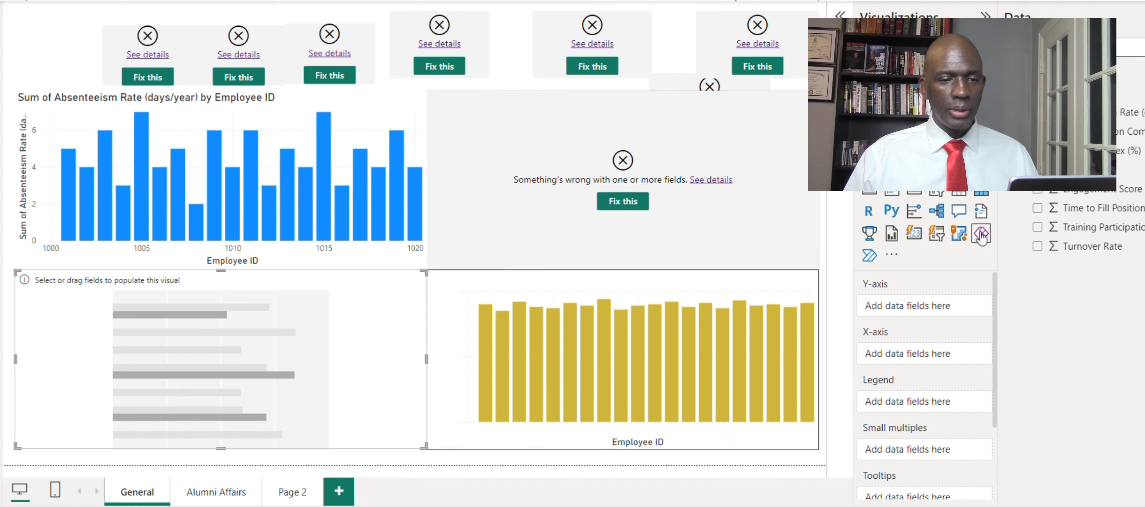
{"action": "left_click_drag", "start_coordinate": [1126, 188], "coordinate": [951, 309]}
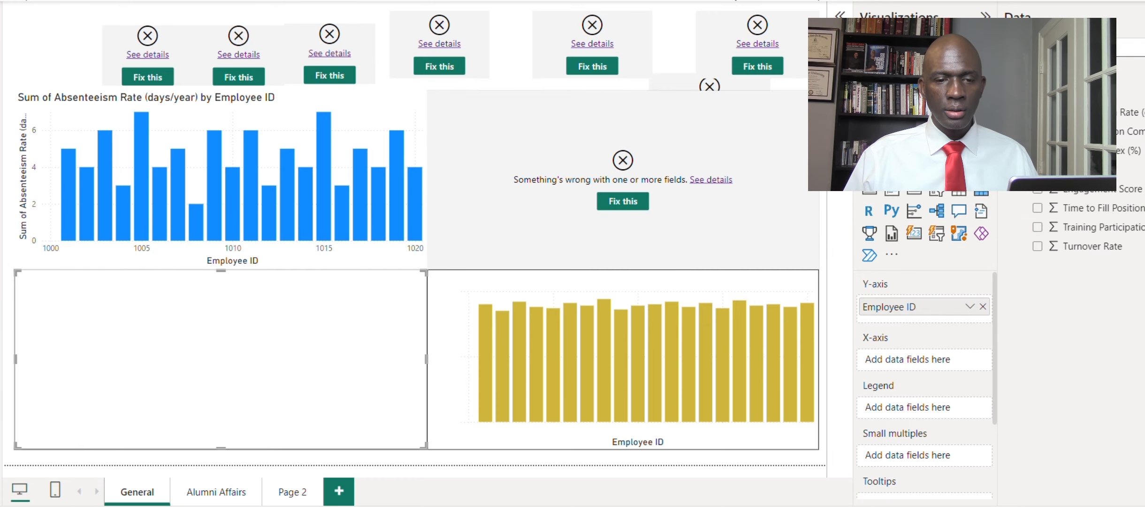
{"action": "left_click", "coordinate": [791, 490]}
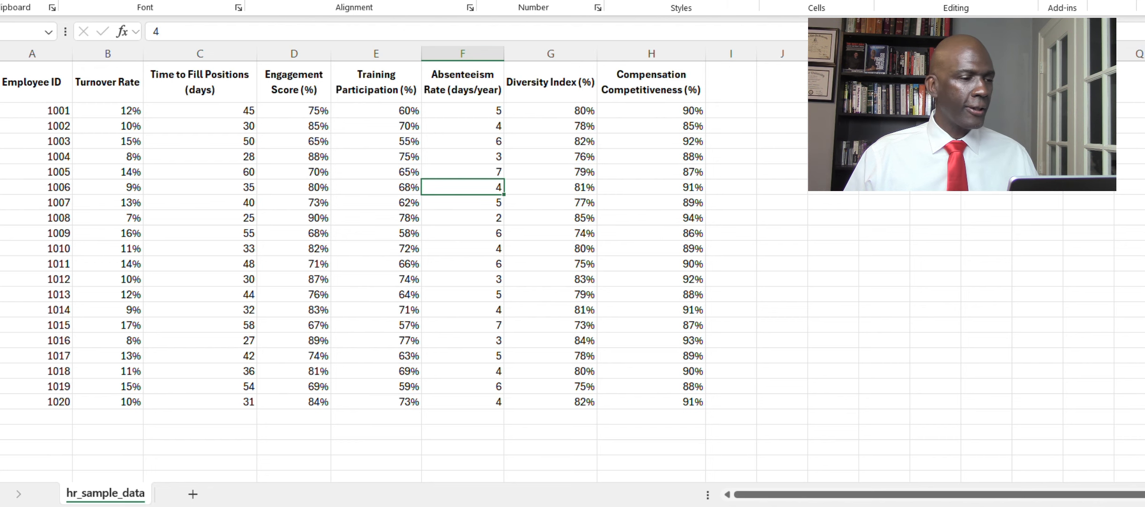
{"action": "key", "text": "alt+Tab"}
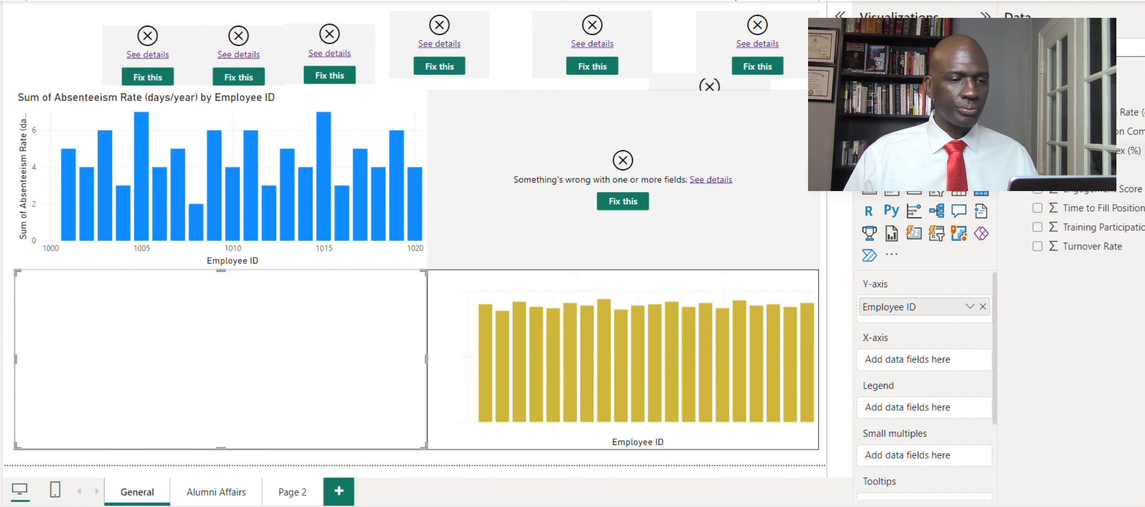
{"action": "left_click_drag", "start_coordinate": [1108, 210], "coordinate": [940, 370]}
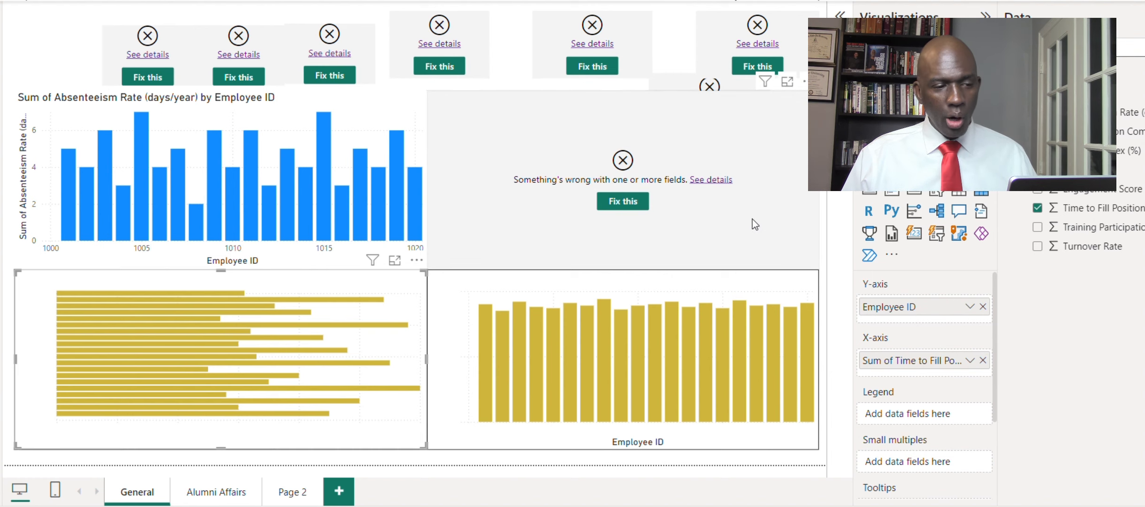
Remove the broken Employed, Grad Student, UnEmployed and Retired fields from the upper-right pie chart's values.
{"action": "left_click", "coordinate": [730, 148]}
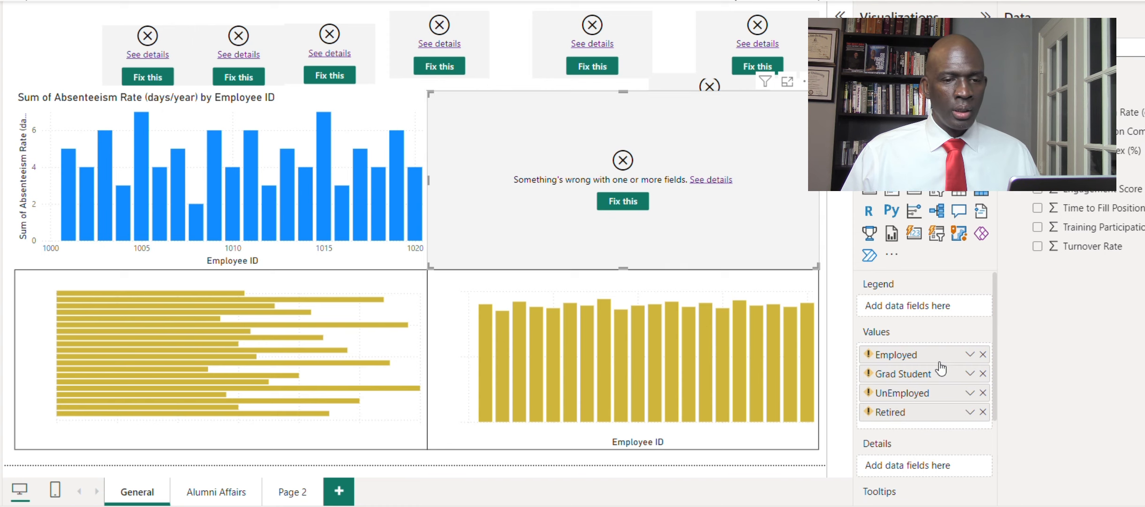
{"action": "mouse_move", "coordinate": [945, 375]}
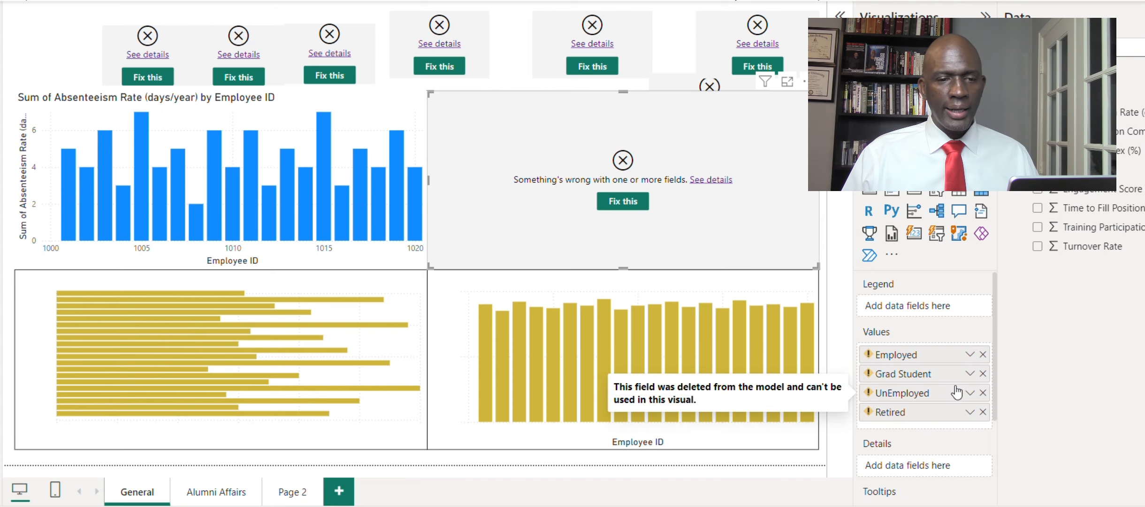
{"action": "left_click", "coordinate": [982, 392]}
{"action": "left_click", "coordinate": [983, 393]}
{"action": "left_click", "coordinate": [982, 374]}
{"action": "left_click", "coordinate": [983, 354]}
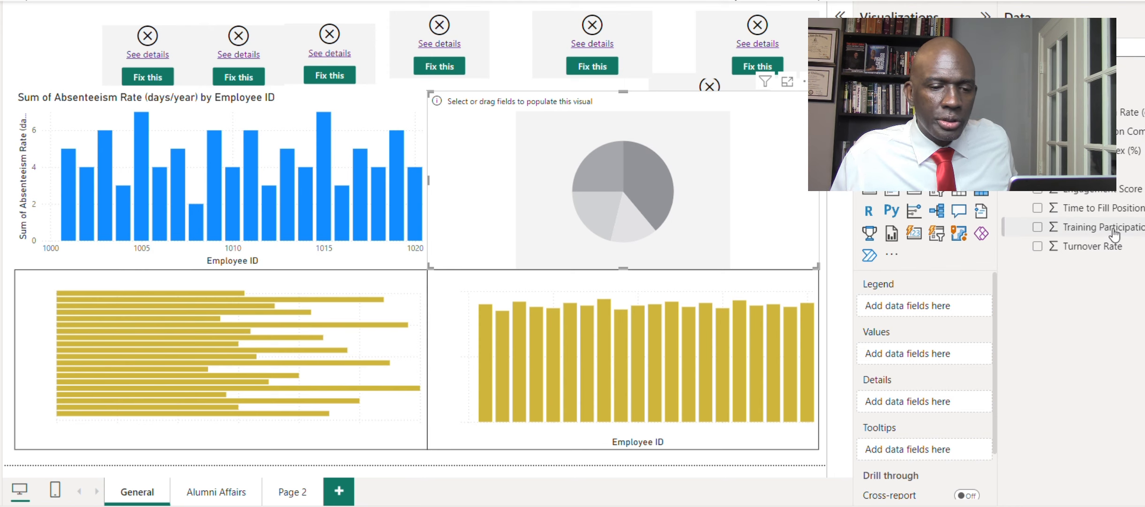
Add the Training Participation, Diversity Index and Engagement Score fields to the pie chart's values.
{"action": "left_click_drag", "start_coordinate": [1113, 234], "coordinate": [954, 352]}
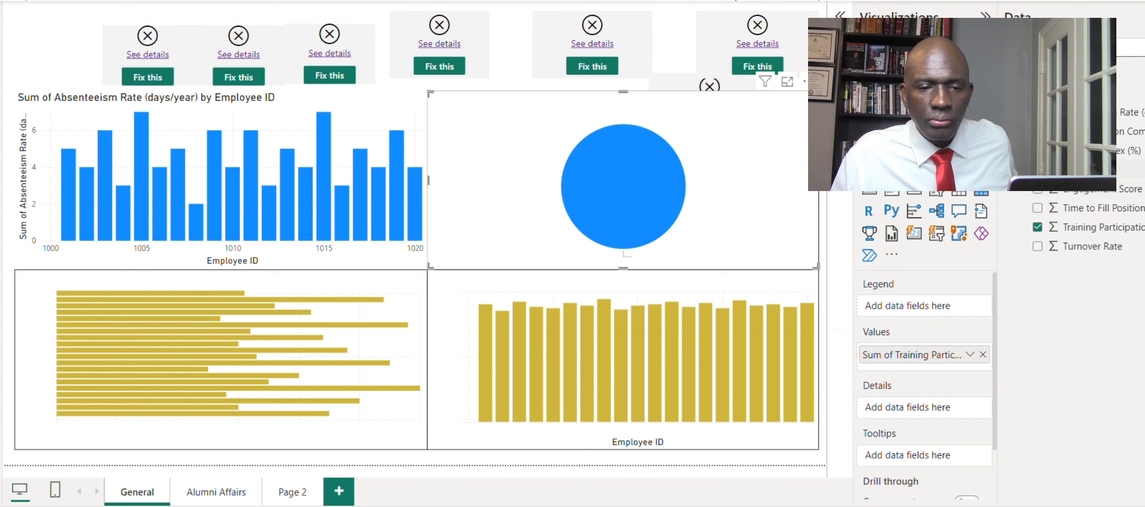
{"action": "left_click_drag", "start_coordinate": [1127, 150], "coordinate": [967, 369]}
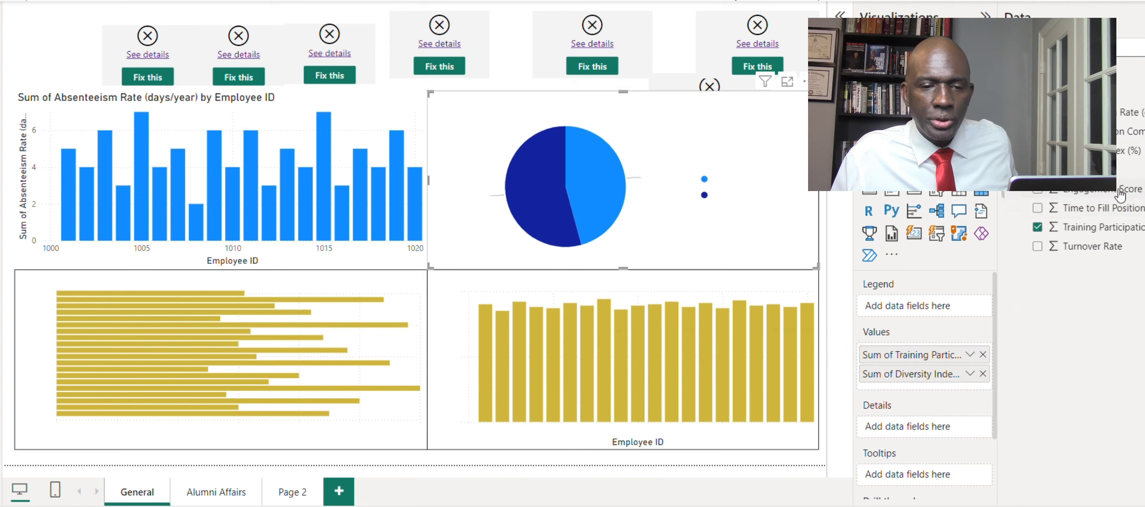
{"action": "left_click_drag", "start_coordinate": [1120, 190], "coordinate": [986, 374]}
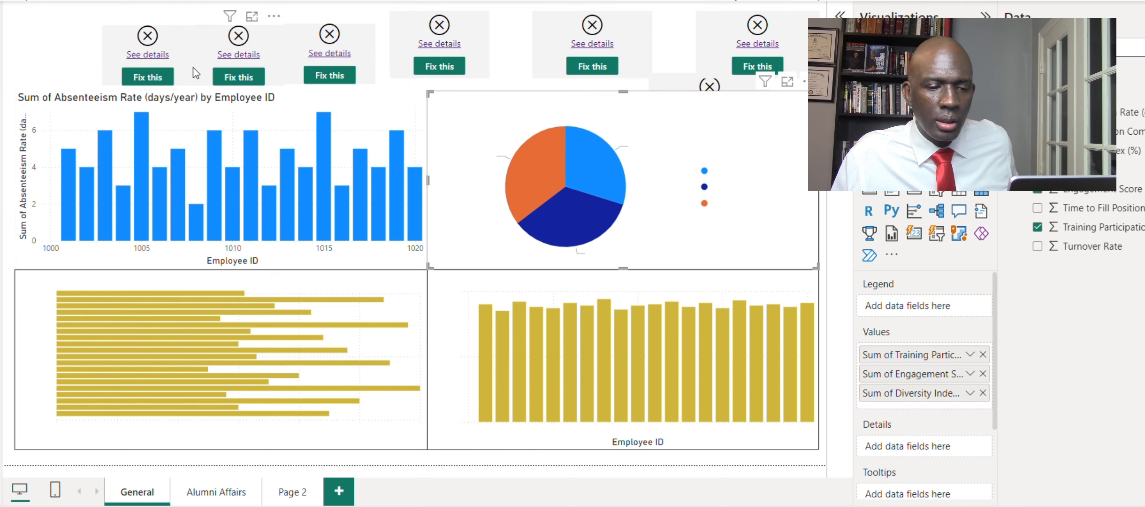
Remove the three broken slicers above the Absenteeism Rate column chart from the report page.
{"action": "left_click", "coordinate": [182, 54]}
{"action": "left_click", "coordinate": [184, 18]}
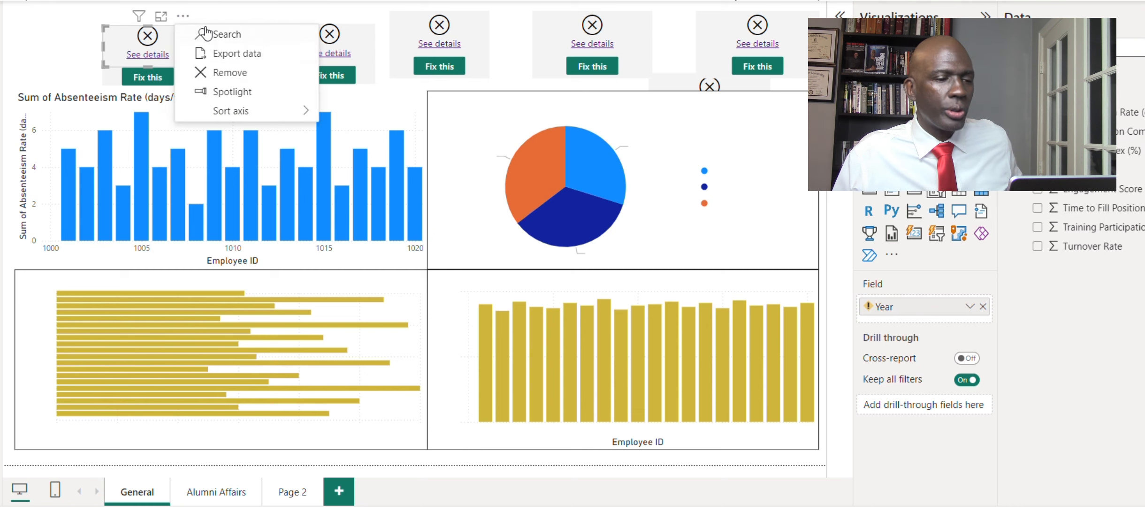
{"action": "left_click", "coordinate": [250, 75]}
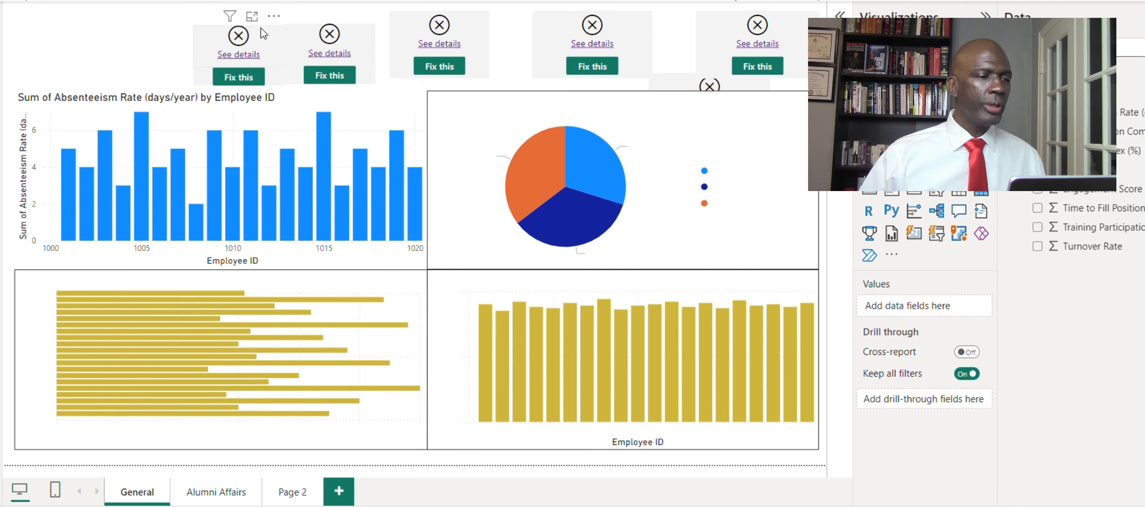
{"action": "left_click", "coordinate": [281, 17]}
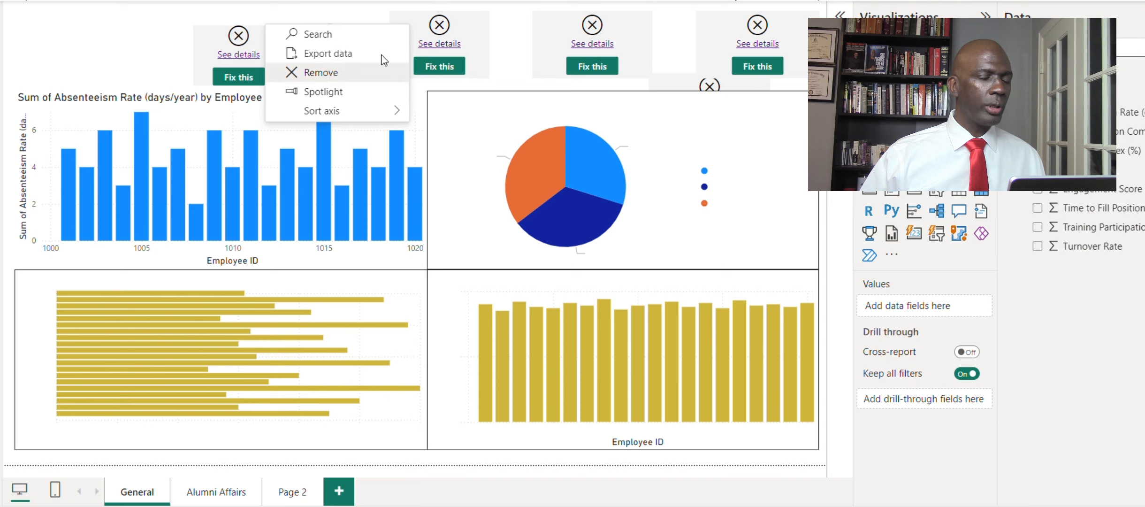
{"action": "left_click", "coordinate": [331, 75]}
{"action": "left_click", "coordinate": [365, 20]}
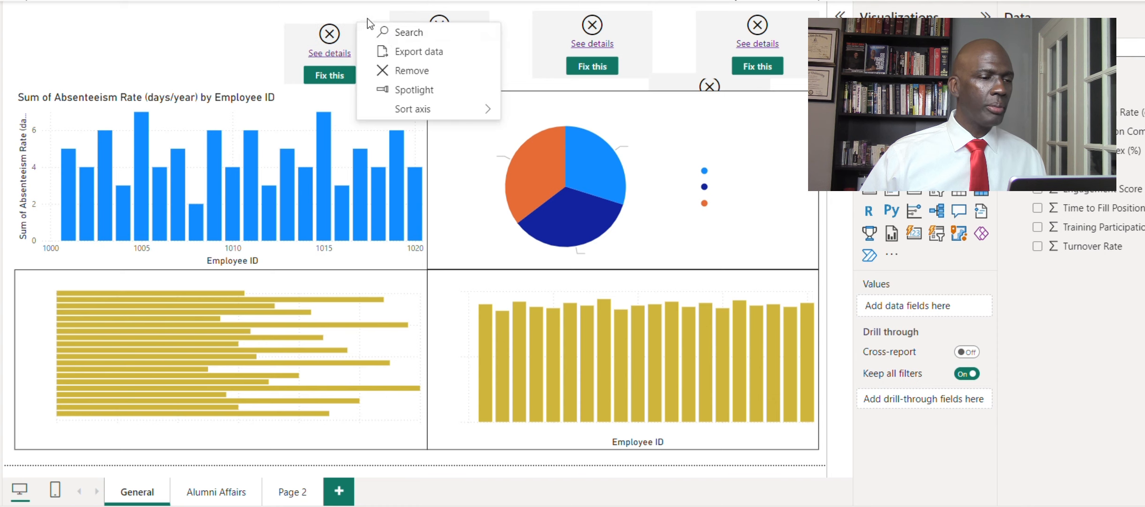
{"action": "left_click", "coordinate": [389, 69]}
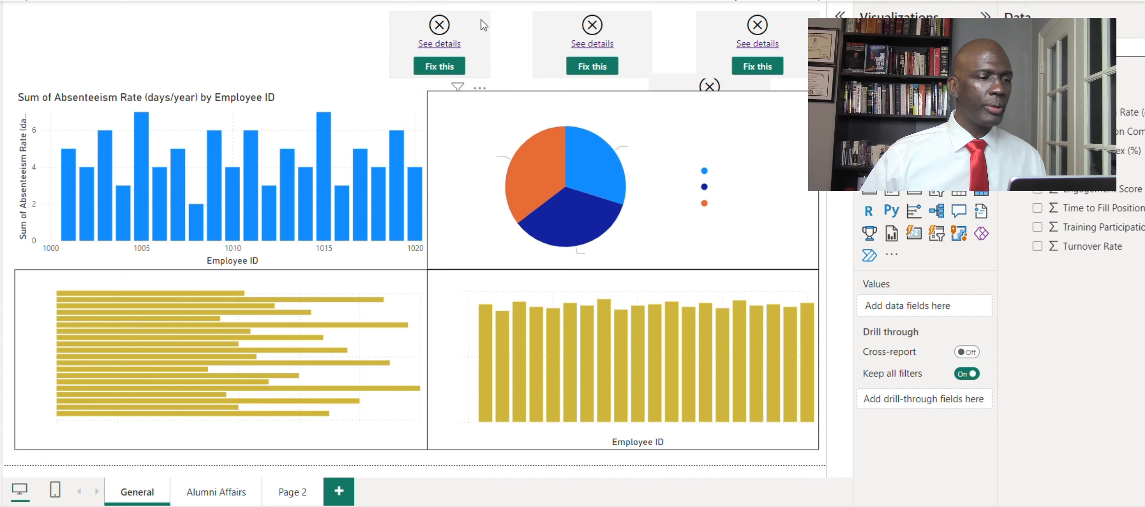
Remove the four remaining broken card visuals from the upper part of the report page.
{"action": "left_click", "coordinate": [479, 88]}
{"action": "left_click", "coordinate": [545, 125]}
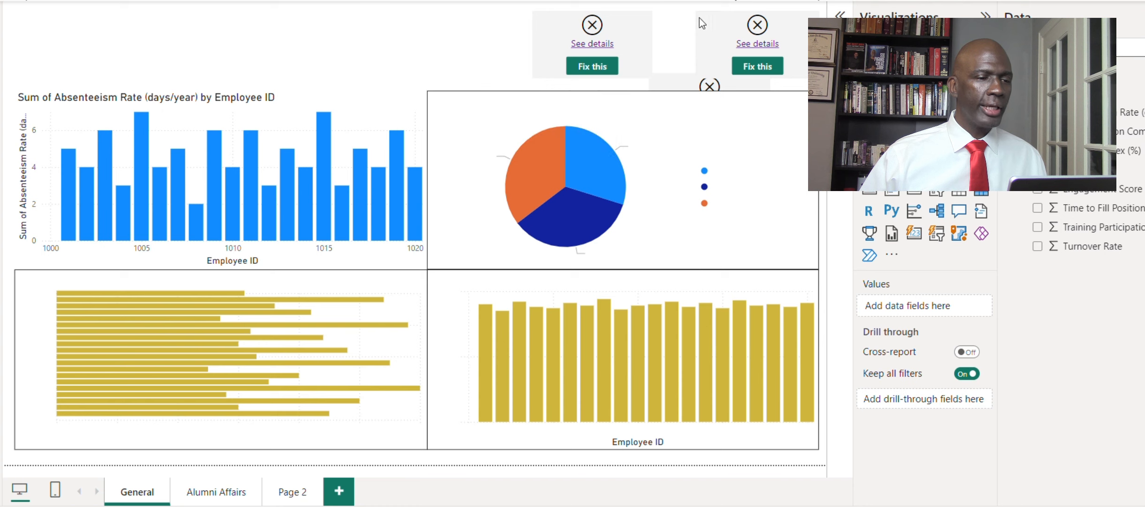
{"action": "left_click", "coordinate": [641, 93]}
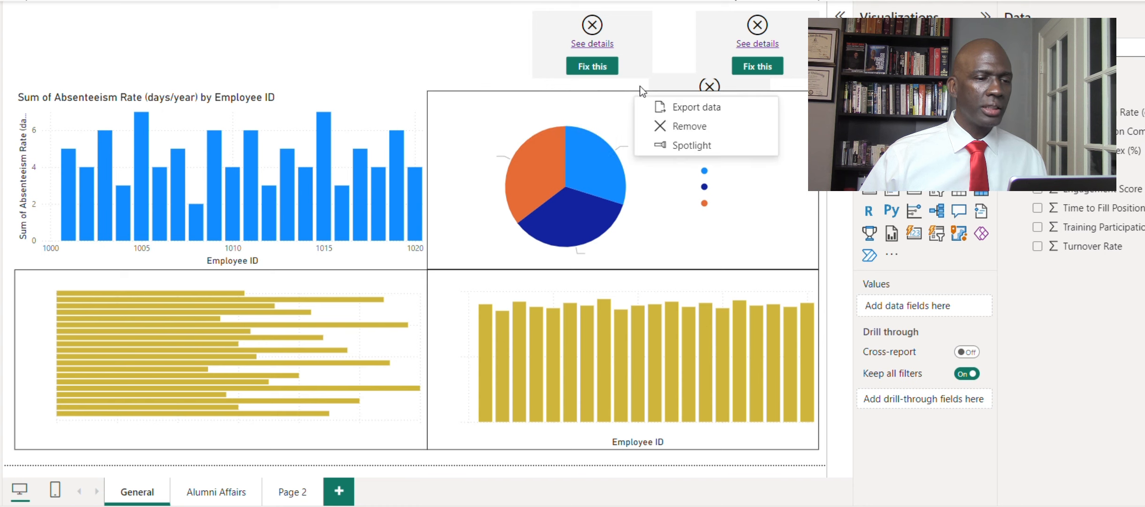
{"action": "left_click", "coordinate": [657, 123]}
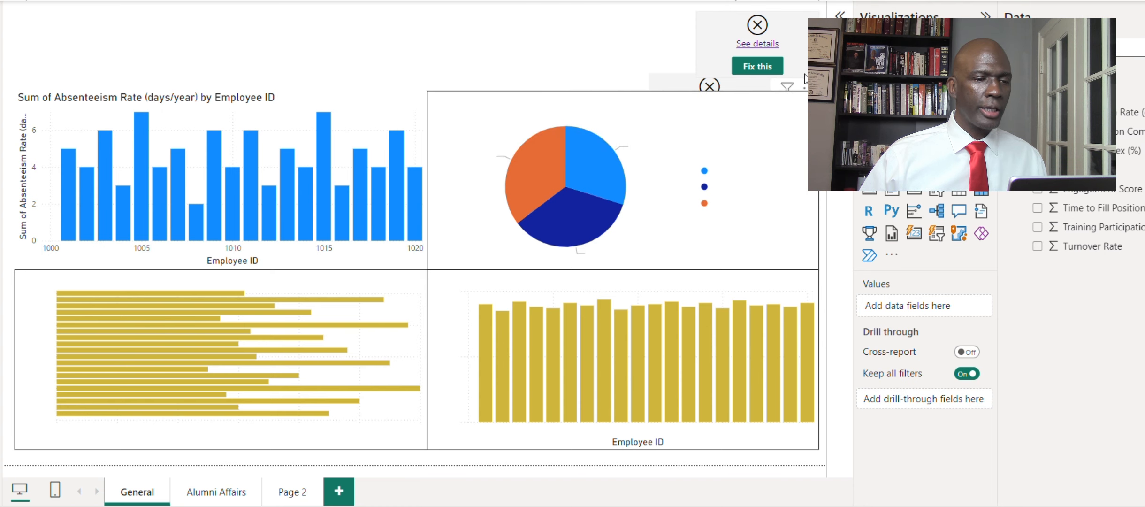
{"action": "left_click", "coordinate": [779, 61]}
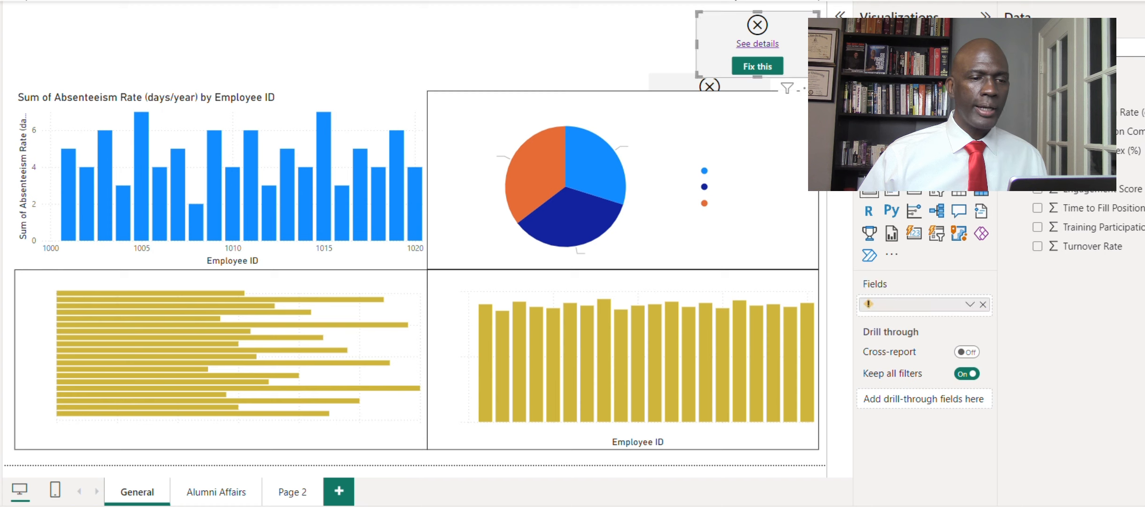
{"action": "left_click", "coordinate": [810, 88]}
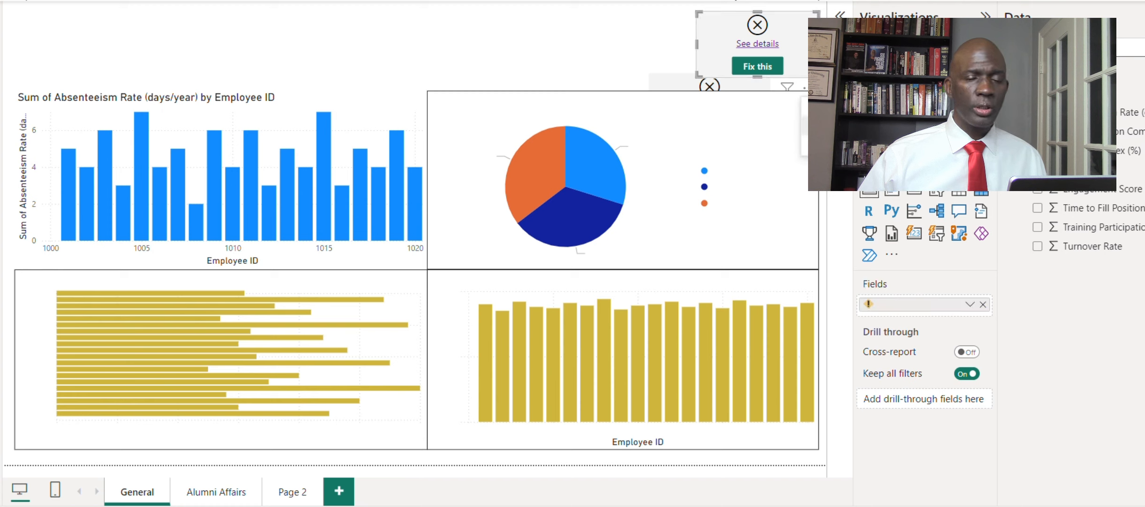
{"action": "left_click", "coordinate": [826, 126]}
{"action": "left_click", "coordinate": [728, 81]}
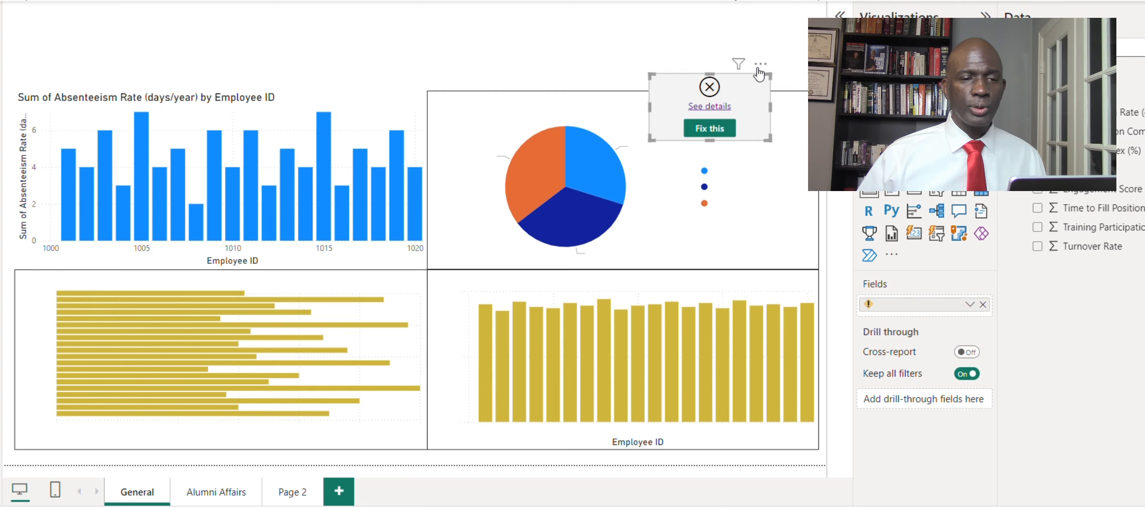
{"action": "left_click", "coordinate": [760, 64]}
{"action": "left_click", "coordinate": [779, 102]}
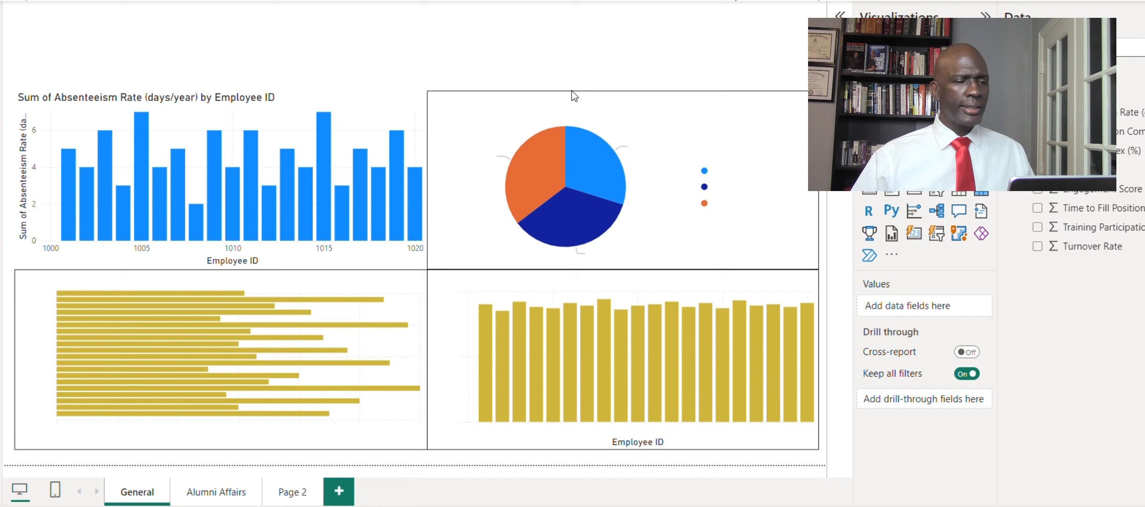
Shrink the pie chart from its upper-left corner and move it up into the cleared space on the page.
{"action": "left_click", "coordinate": [633, 124]}
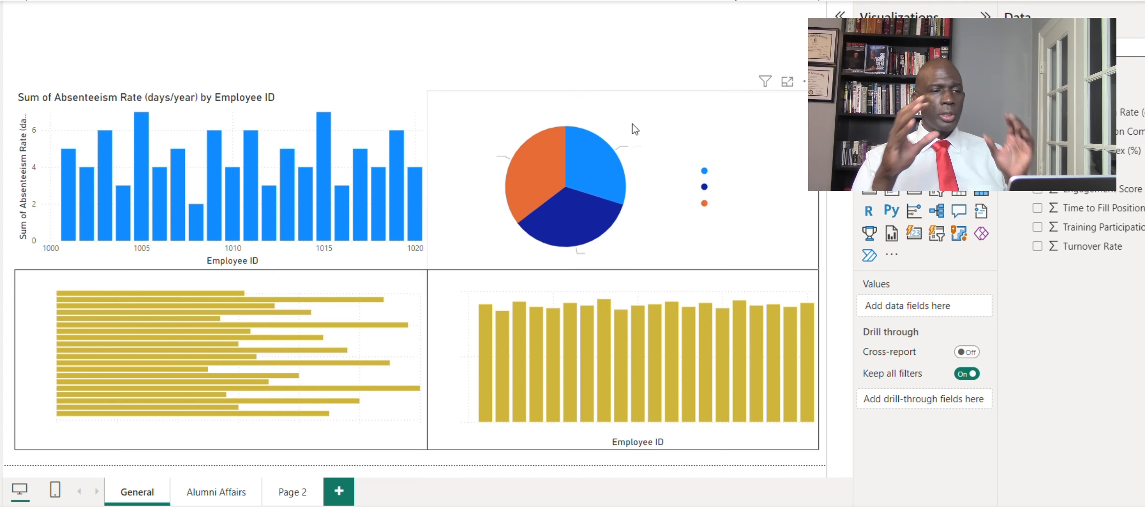
{"action": "left_click_drag", "start_coordinate": [428, 91], "coordinate": [487, 105]}
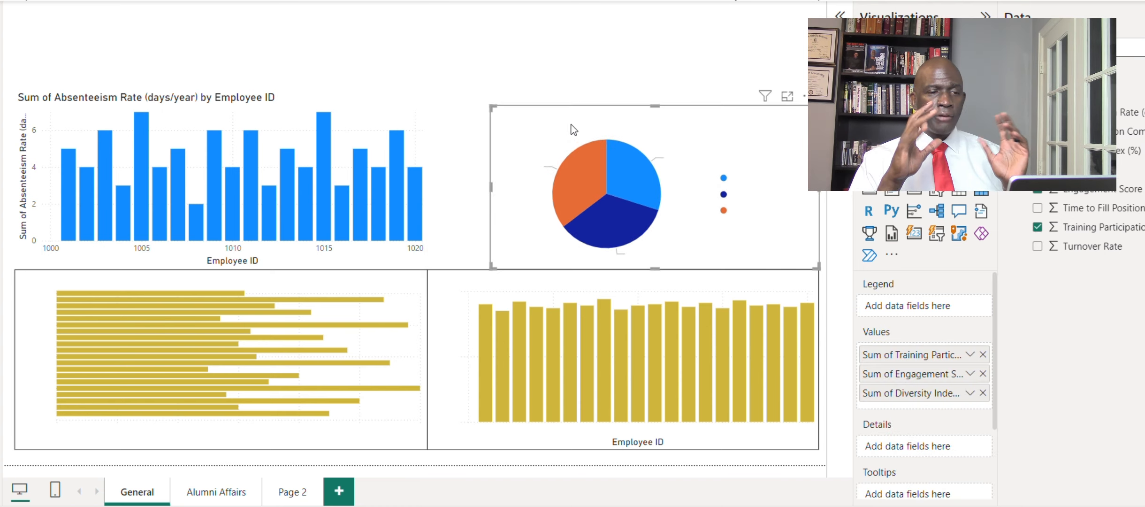
{"action": "left_click_drag", "start_coordinate": [572, 123], "coordinate": [550, 68]}
Move the Absenteeism Rate column chart up beside the pie chart, align it with the page's left side and make it slightly smaller.
{"action": "left_click_drag", "start_coordinate": [399, 115], "coordinate": [412, 78]}
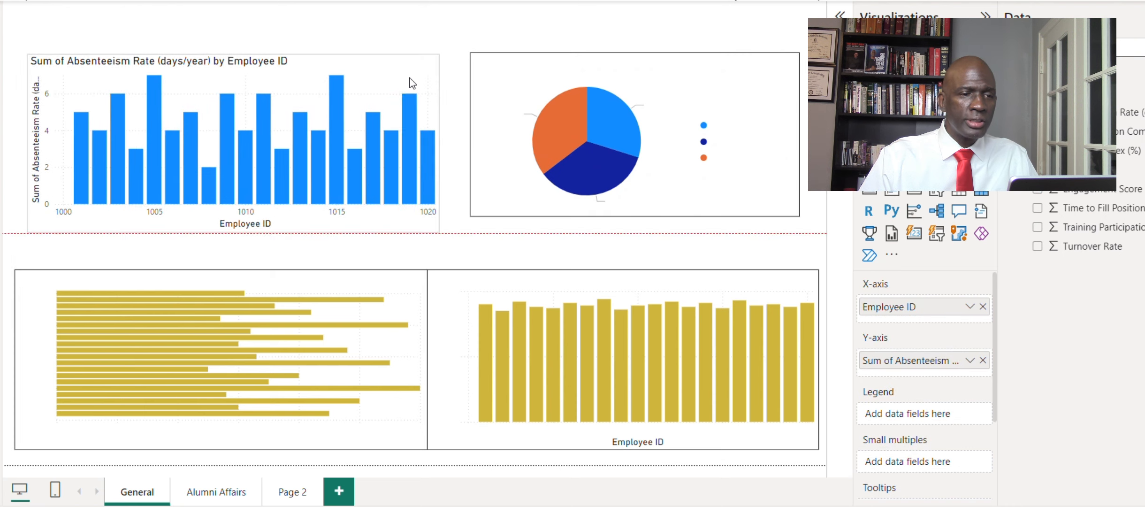
{"action": "mouse_move", "coordinate": [426, 193]}
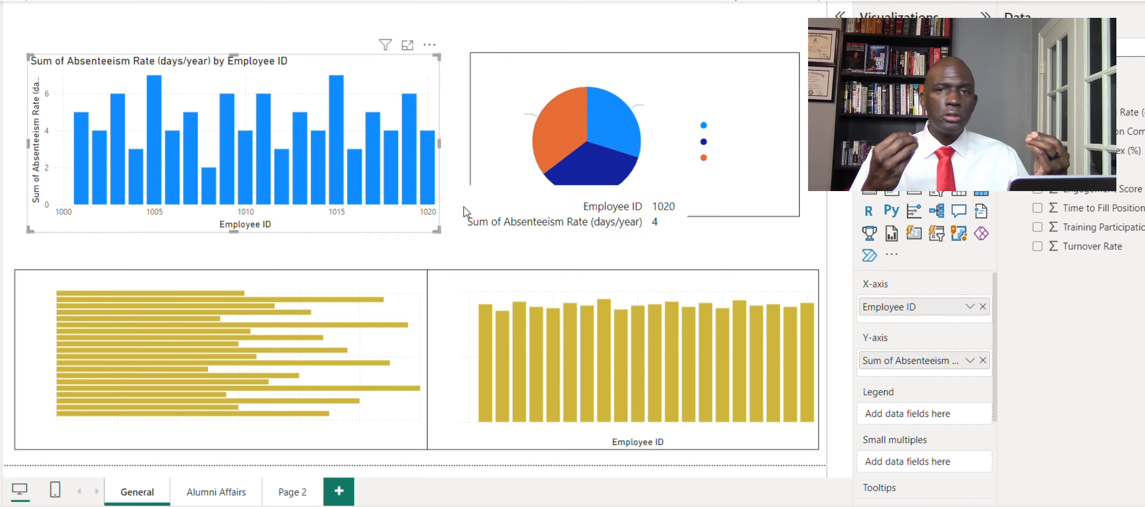
{"action": "left_click", "coordinate": [455, 258]}
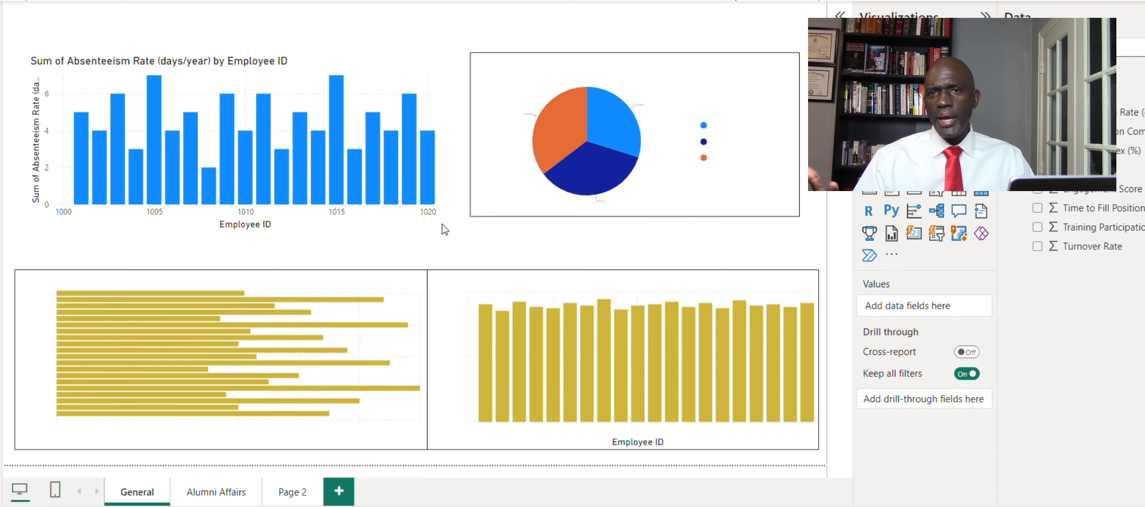
{"action": "left_click", "coordinate": [420, 223]}
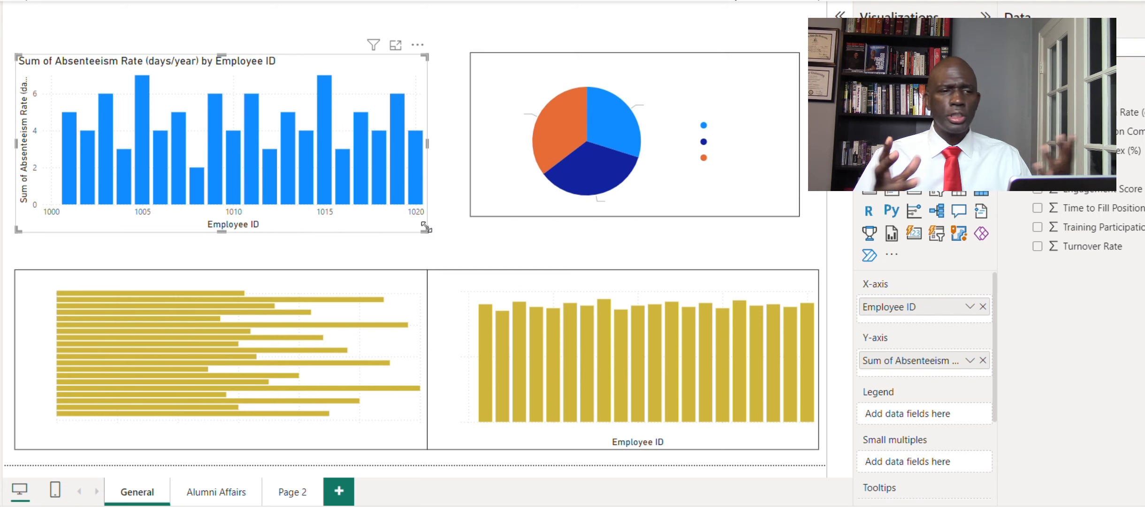
{"action": "left_click_drag", "start_coordinate": [425, 230], "coordinate": [417, 209]}
{"action": "left_click", "coordinate": [482, 253]}
Shrink the lower-right column chart and the lower-left bar chart from their inner upper corners to leave a gap between them.
{"action": "left_click", "coordinate": [485, 283]}
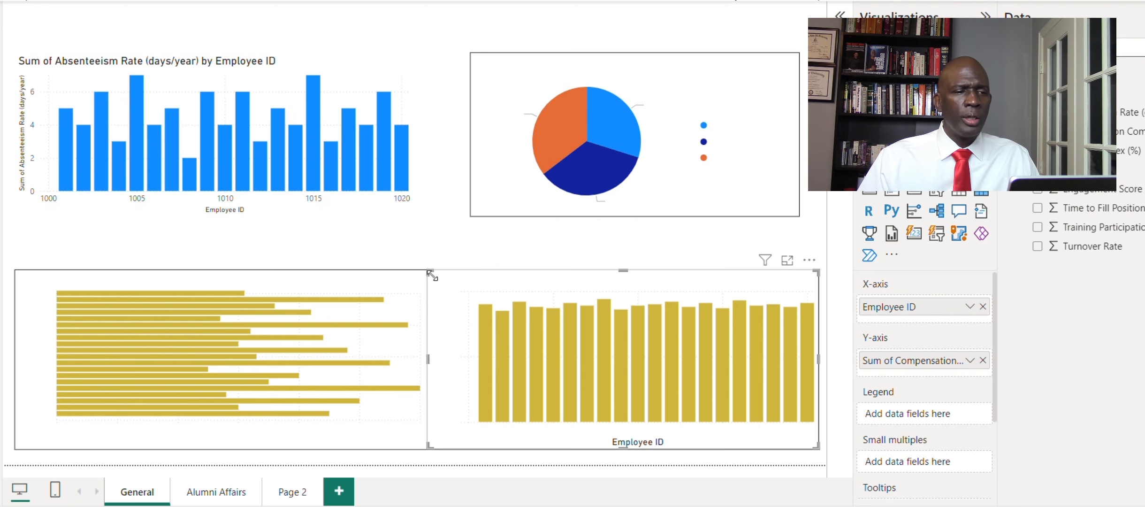
{"action": "left_click_drag", "start_coordinate": [429, 272], "coordinate": [473, 279]}
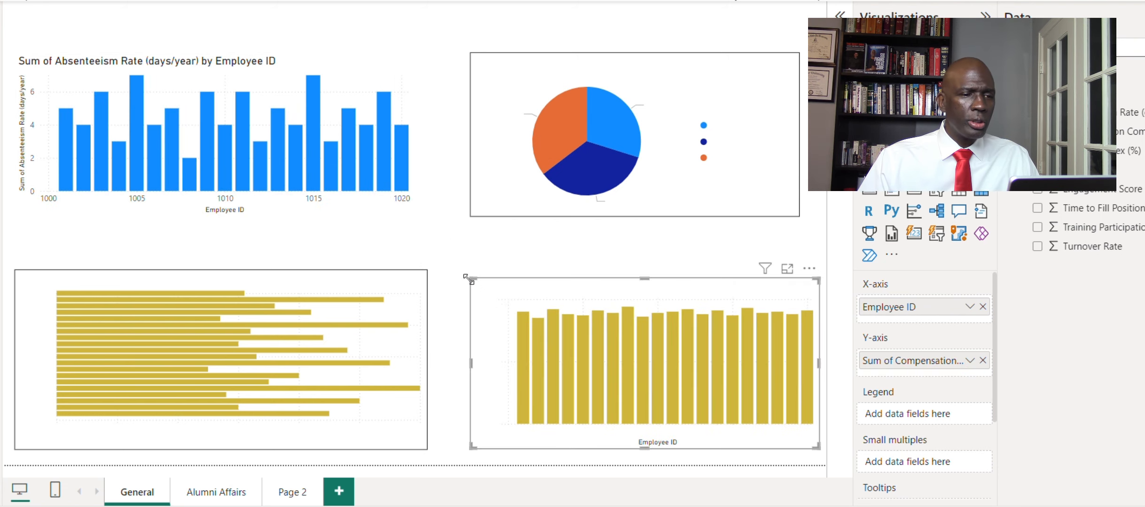
{"action": "left_click", "coordinate": [426, 281]}
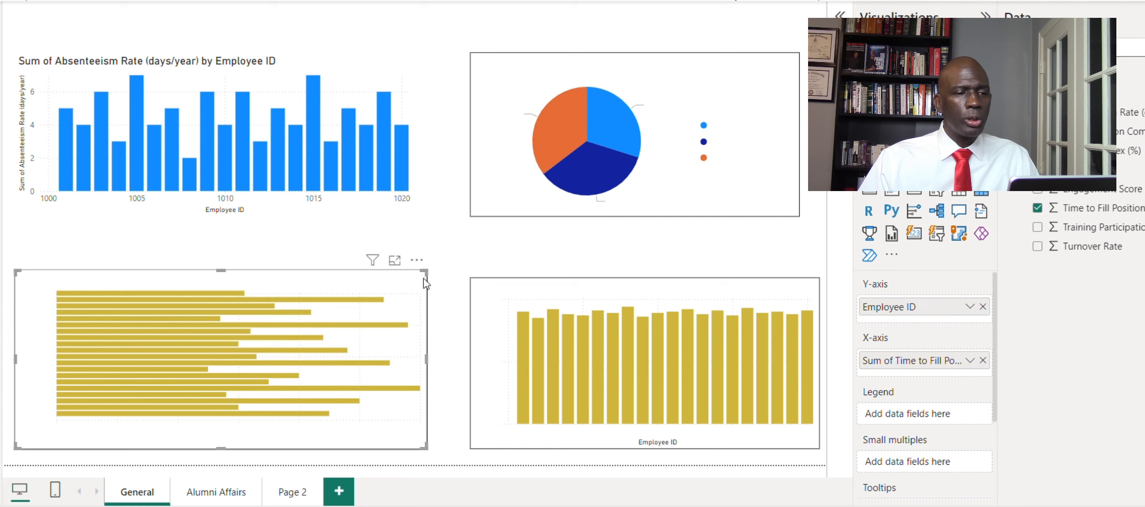
{"action": "left_click_drag", "start_coordinate": [425, 272], "coordinate": [413, 278]}
{"action": "left_click", "coordinate": [425, 299]}
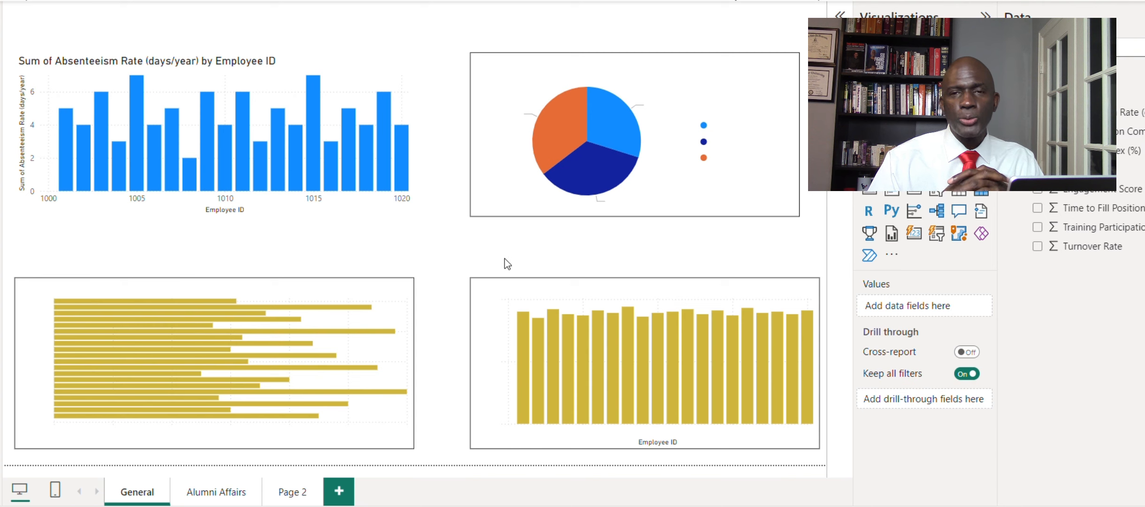
{"action": "left_click", "coordinate": [412, 302]}
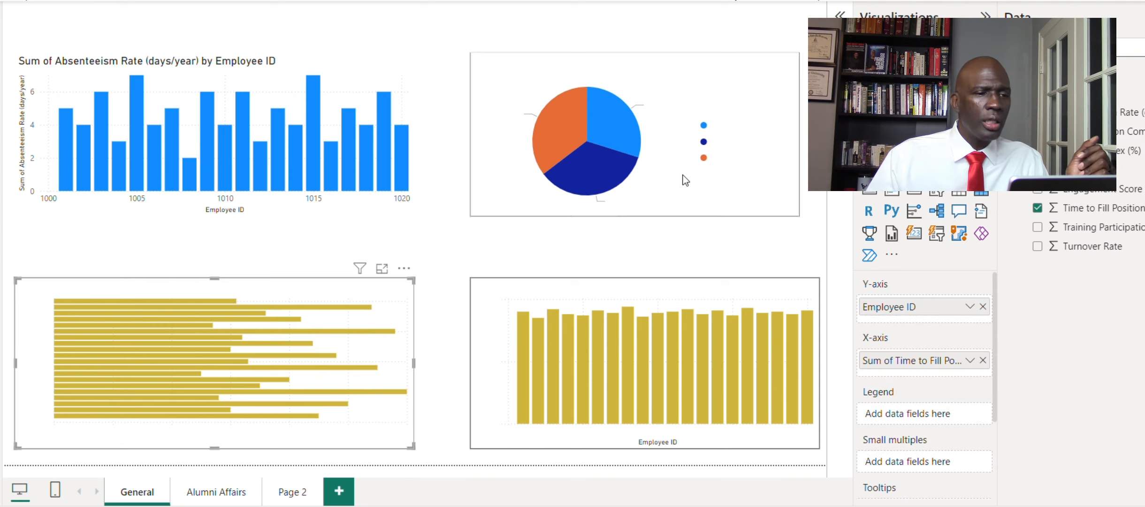
Recolor the bars of the lower-left bar chart from gold to the same blue as the Absenteeism Rate chart.
{"action": "left_click", "coordinate": [911, 61]}
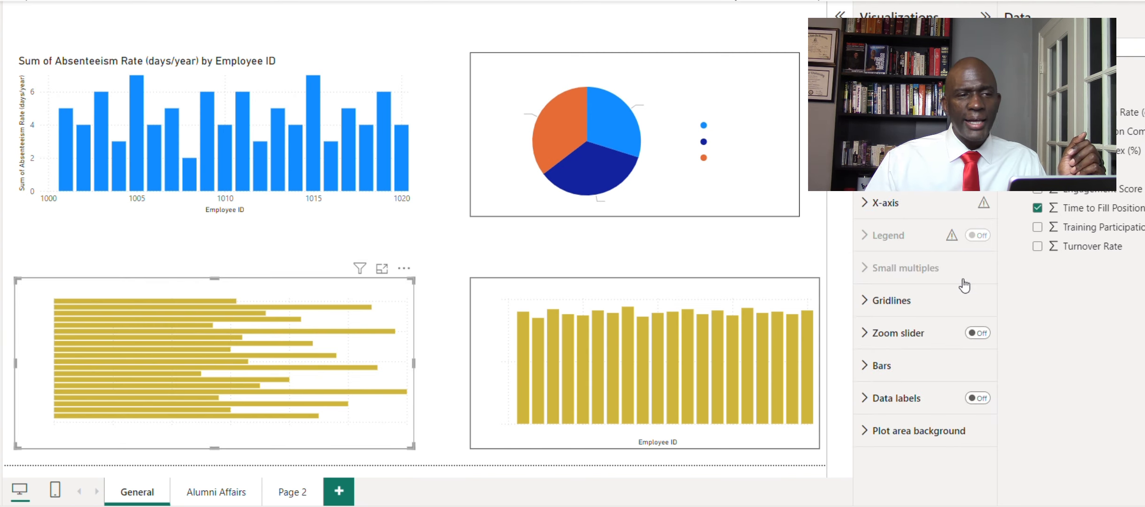
{"action": "left_click", "coordinate": [866, 365]}
{"action": "scroll", "coordinate": [873, 375], "scroll_direction": "down", "scroll_amount": 5}
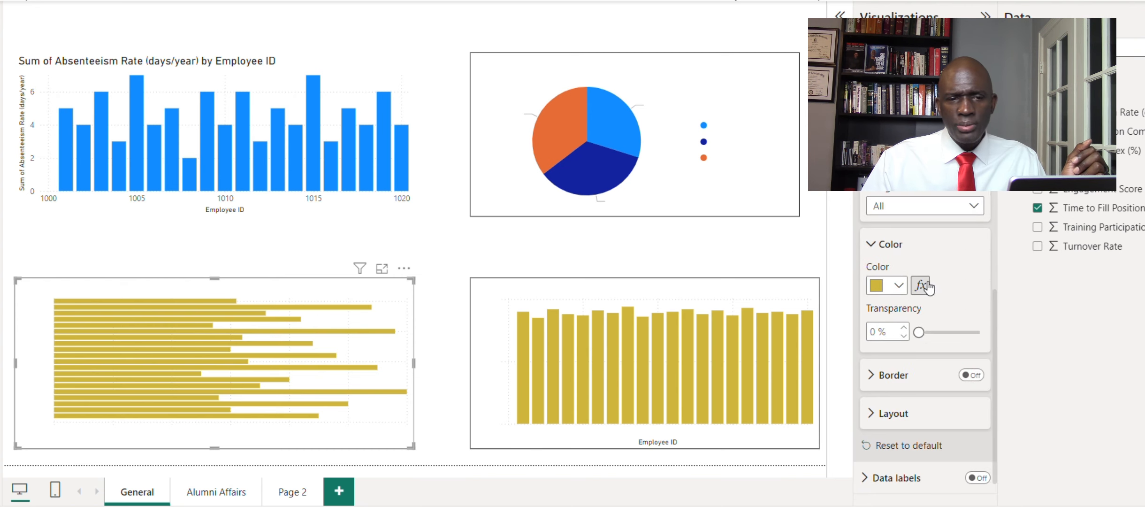
{"action": "left_click", "coordinate": [899, 288]}
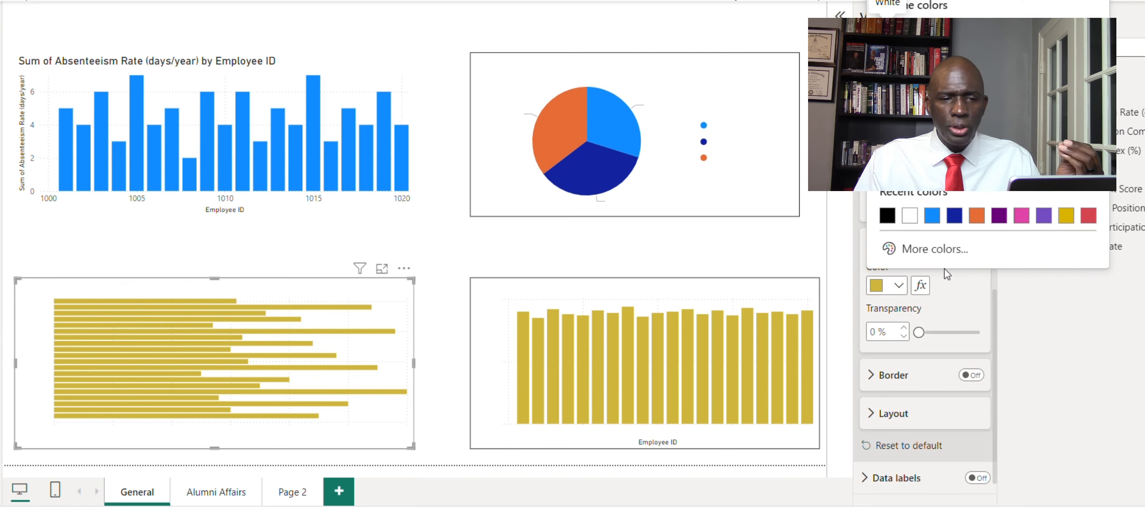
{"action": "left_click", "coordinate": [932, 215]}
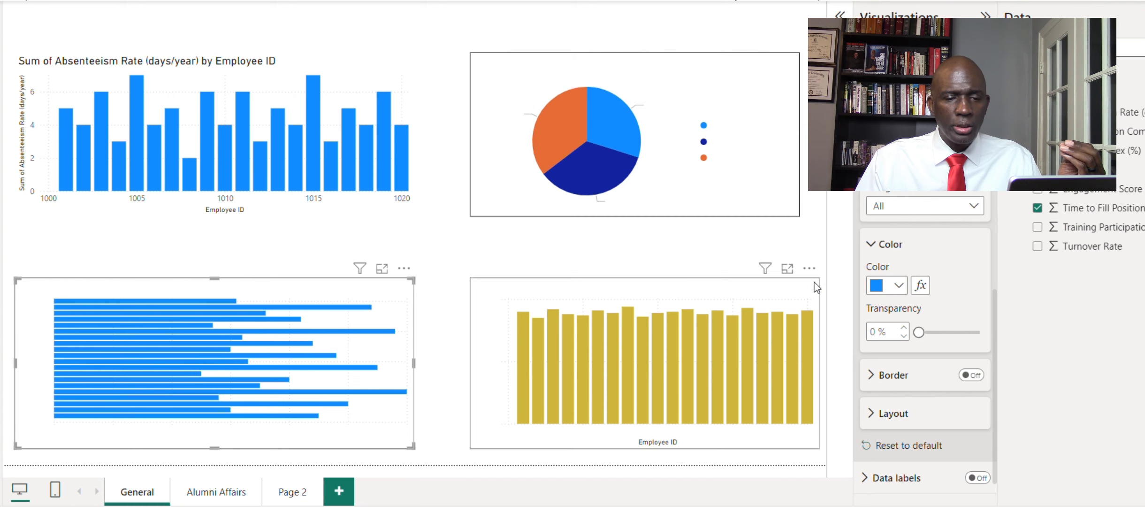
Recolor the lower-right column chart's columns to the same blue and narrow the chart to line up with the pie chart's right edge.
{"action": "left_click", "coordinate": [817, 288]}
{"action": "left_click", "coordinate": [898, 285]}
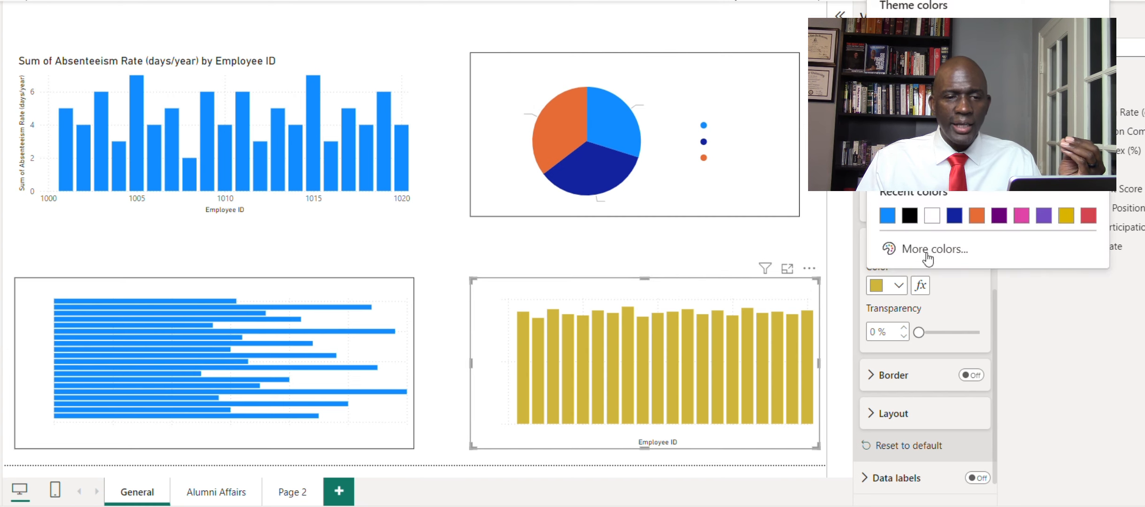
{"action": "left_click", "coordinate": [887, 216]}
{"action": "left_click_drag", "start_coordinate": [817, 279], "coordinate": [798, 278]}
{"action": "left_click", "coordinate": [804, 249]}
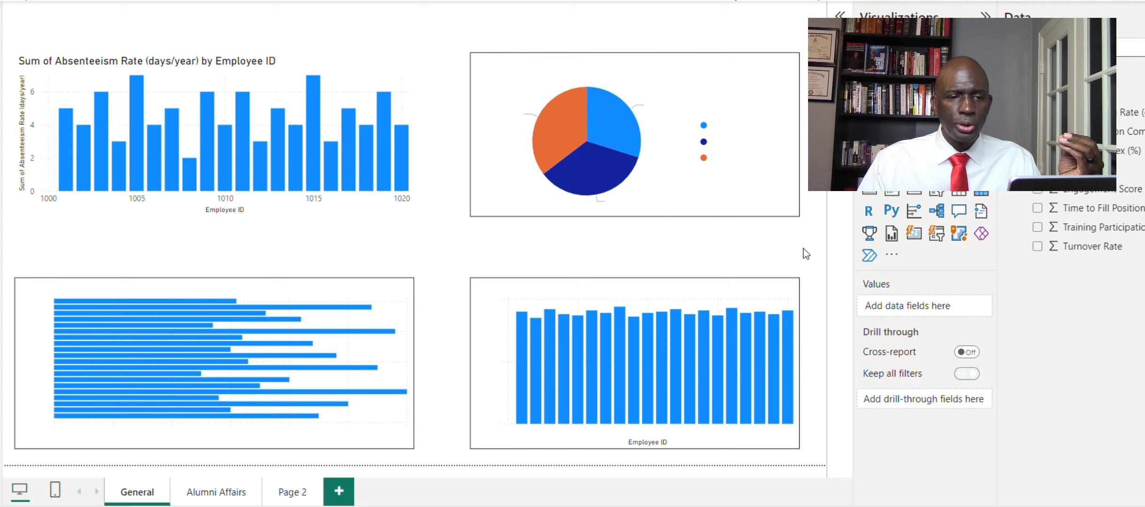
{"action": "left_click", "coordinate": [796, 293]}
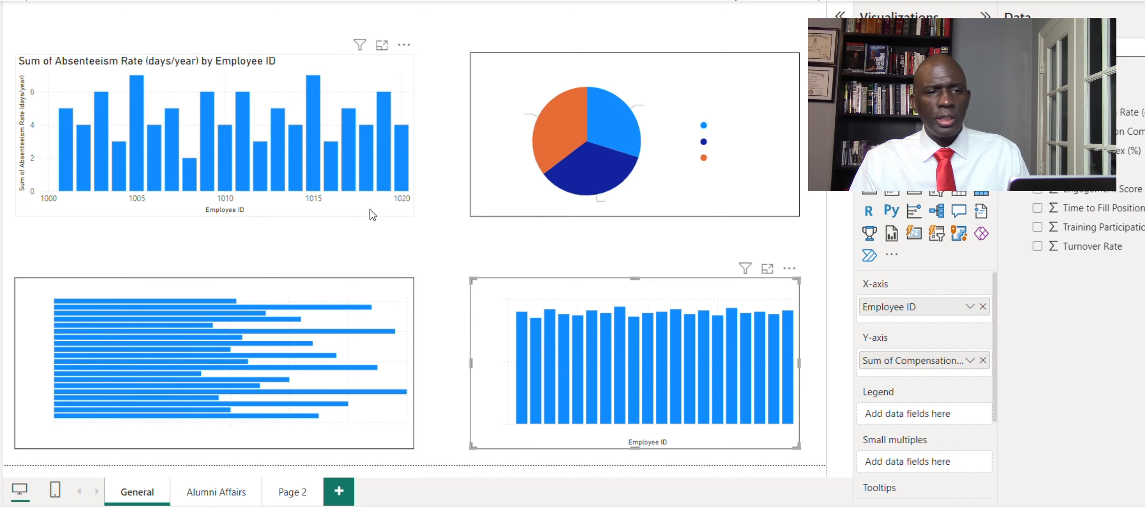
Move the Absenteeism Rate chart and the pie chart slightly down to free space along the upper edge of the page.
{"action": "left_click_drag", "start_coordinate": [363, 225], "coordinate": [364, 242]}
{"action": "left_click_drag", "start_coordinate": [515, 214], "coordinate": [515, 227]}
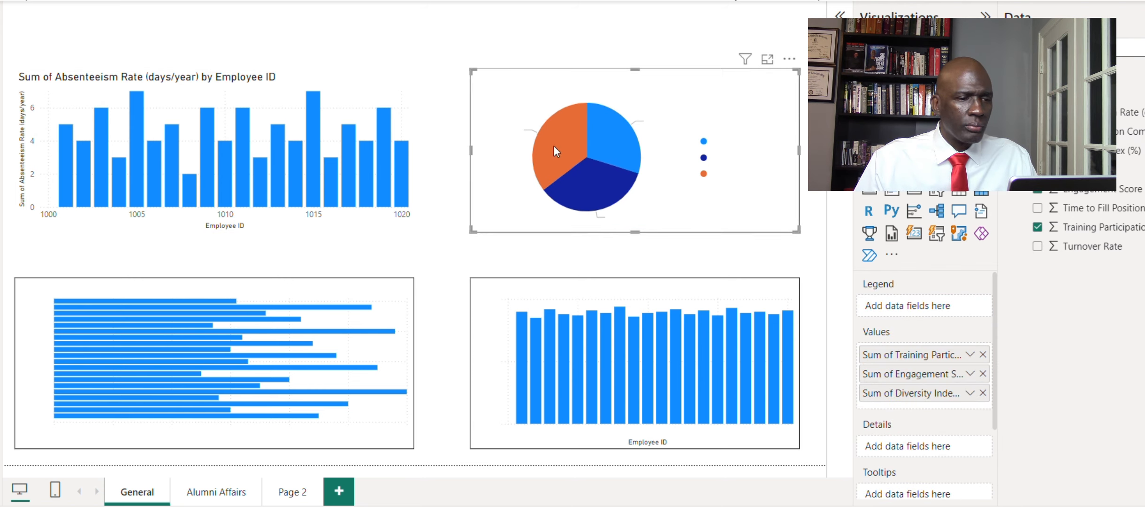
{"action": "left_click", "coordinate": [469, 39]}
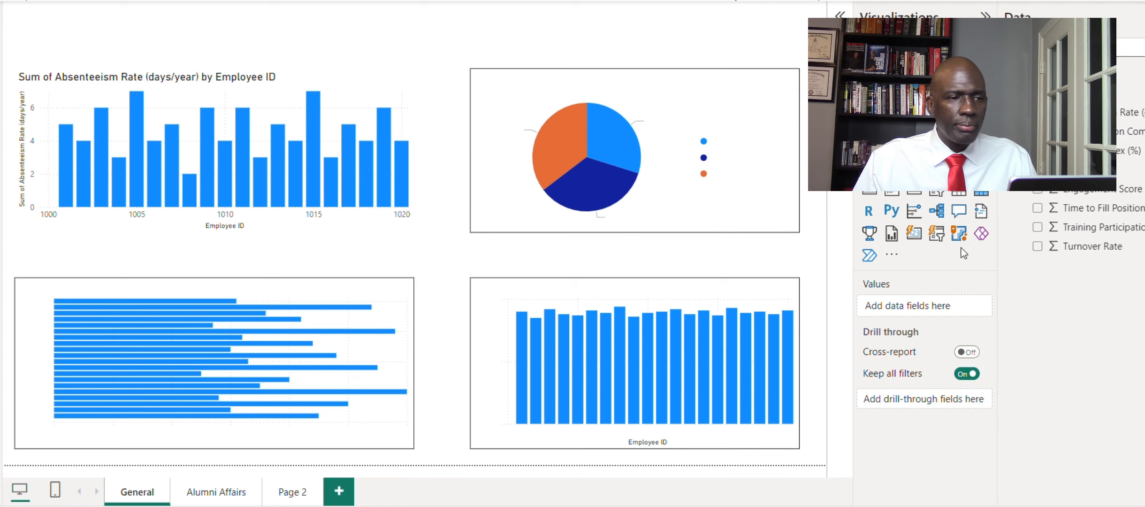
{"action": "left_click", "coordinate": [936, 233]}
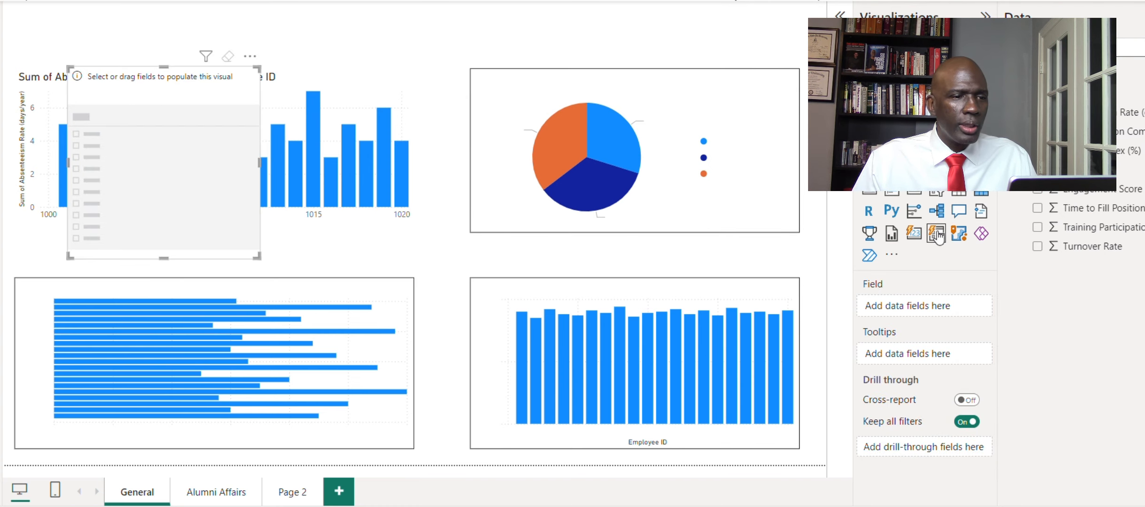
{"action": "left_click", "coordinate": [250, 56]}
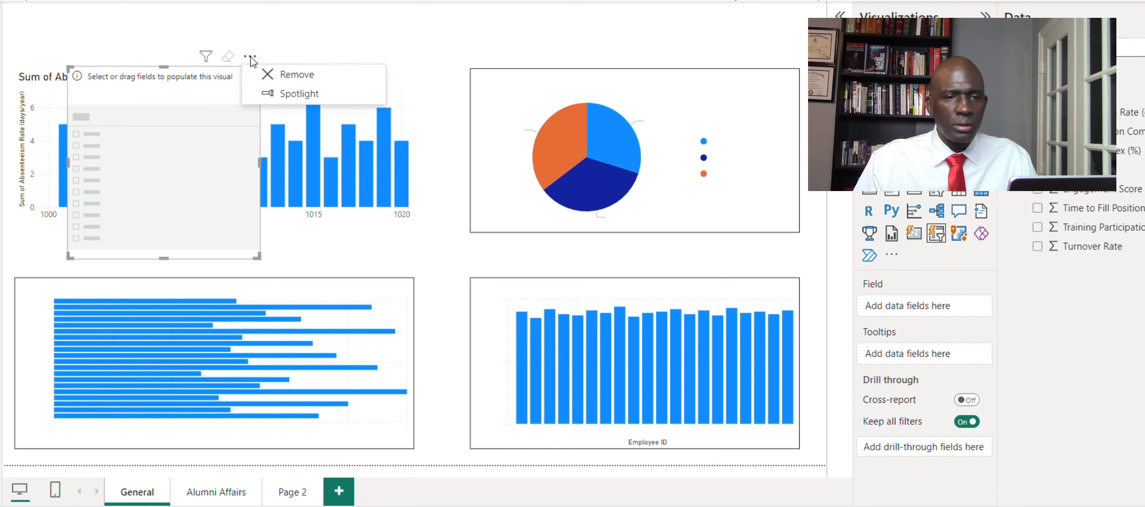
{"action": "left_click", "coordinate": [293, 76]}
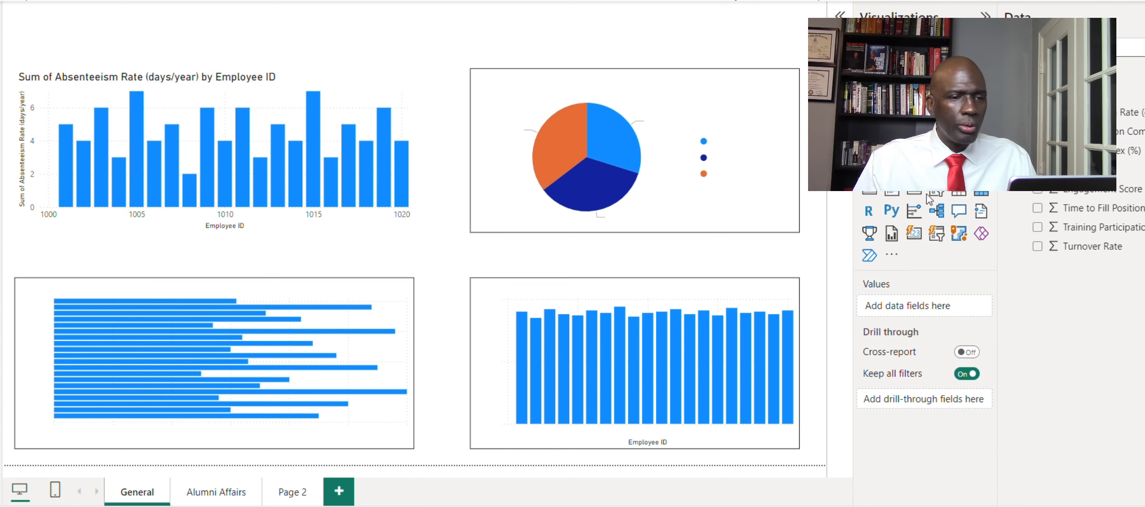
Add a slicer on the Employee ID field, shrunk to fit the free space above the Absenteeism Rate chart.
{"action": "left_click", "coordinate": [937, 233]}
{"action": "left_click_drag", "start_coordinate": [212, 103], "coordinate": [402, 38]}
{"action": "left_click_drag", "start_coordinate": [353, 192], "coordinate": [358, 48]}
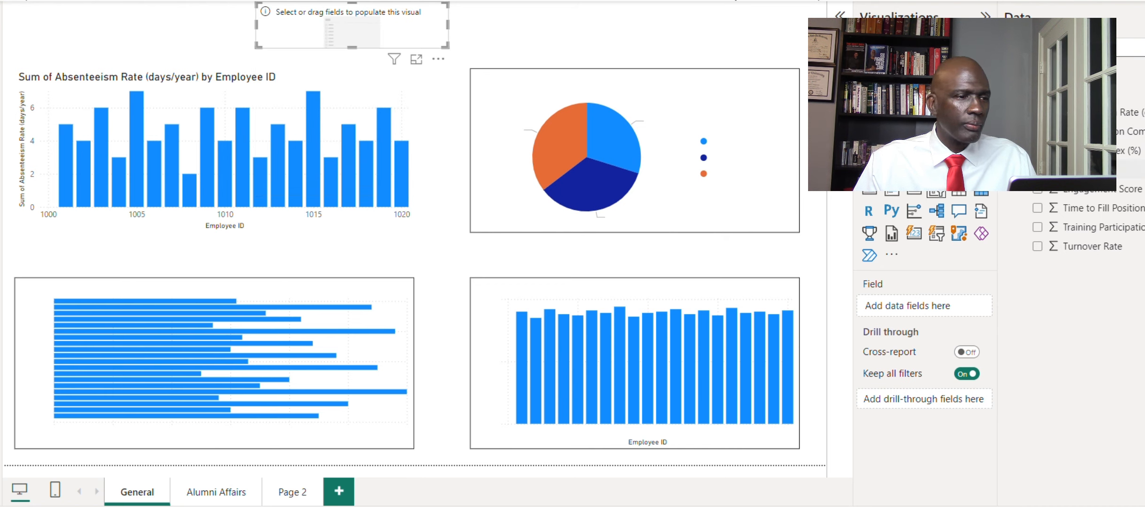
{"action": "left_click_drag", "start_coordinate": [1089, 170], "coordinate": [349, 29]}
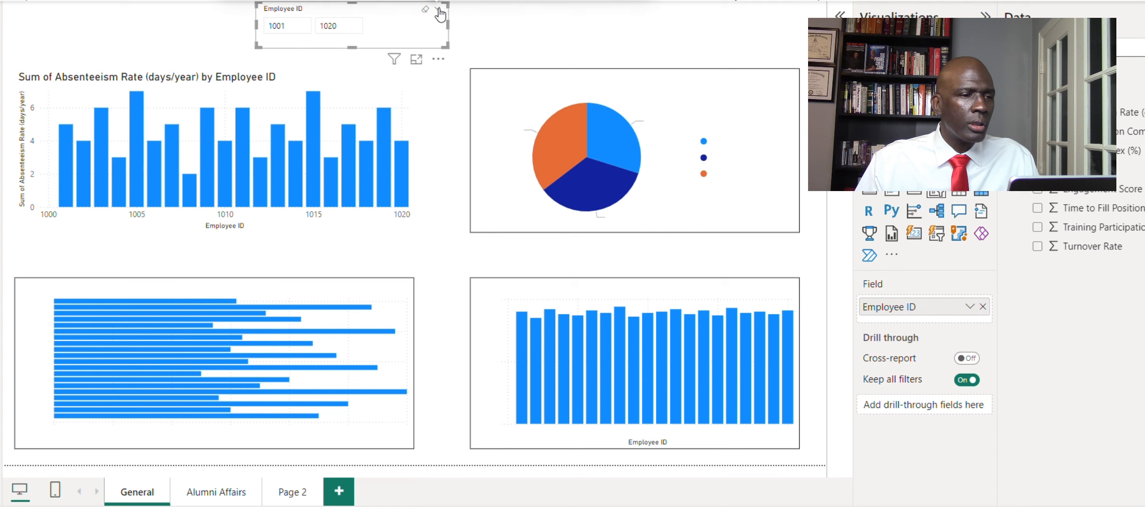
Change the Employee ID slicer's style to Dropdown.
{"action": "left_click", "coordinate": [907, 63]}
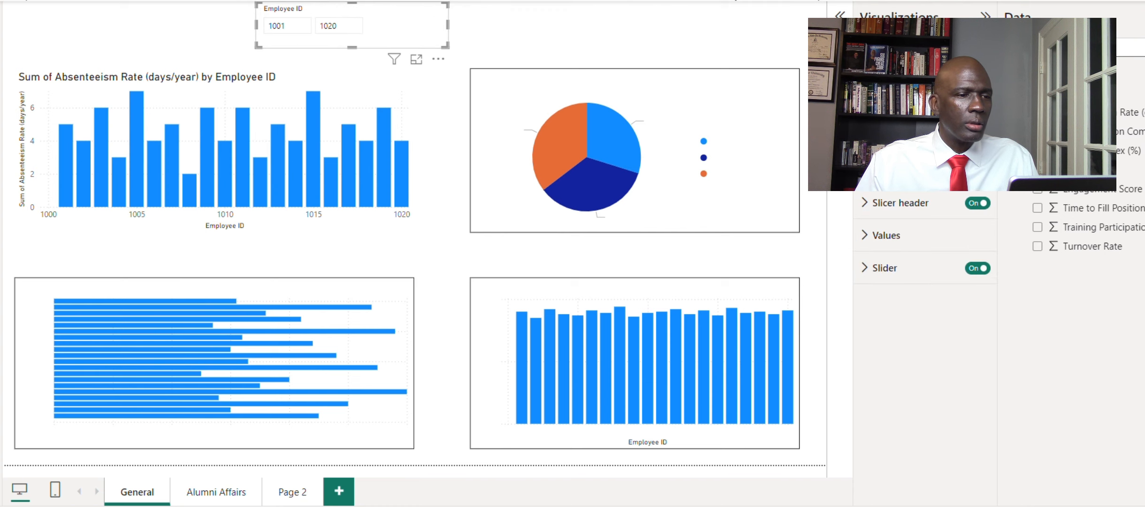
{"action": "scroll", "coordinate": [925, 282], "scroll_direction": "up", "scroll_amount": 3}
{"action": "left_click", "coordinate": [973, 250]}
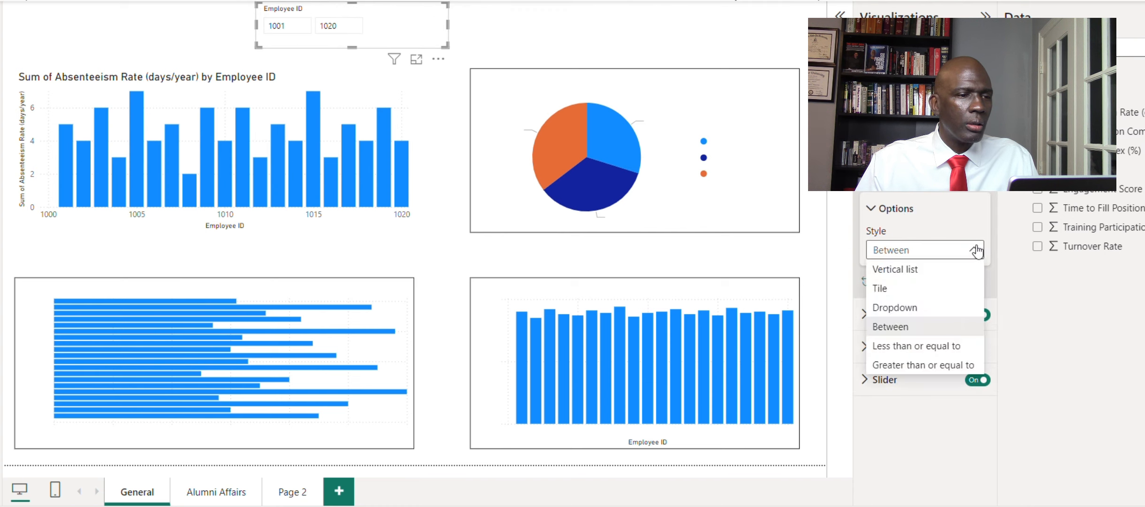
{"action": "left_click", "coordinate": [943, 309]}
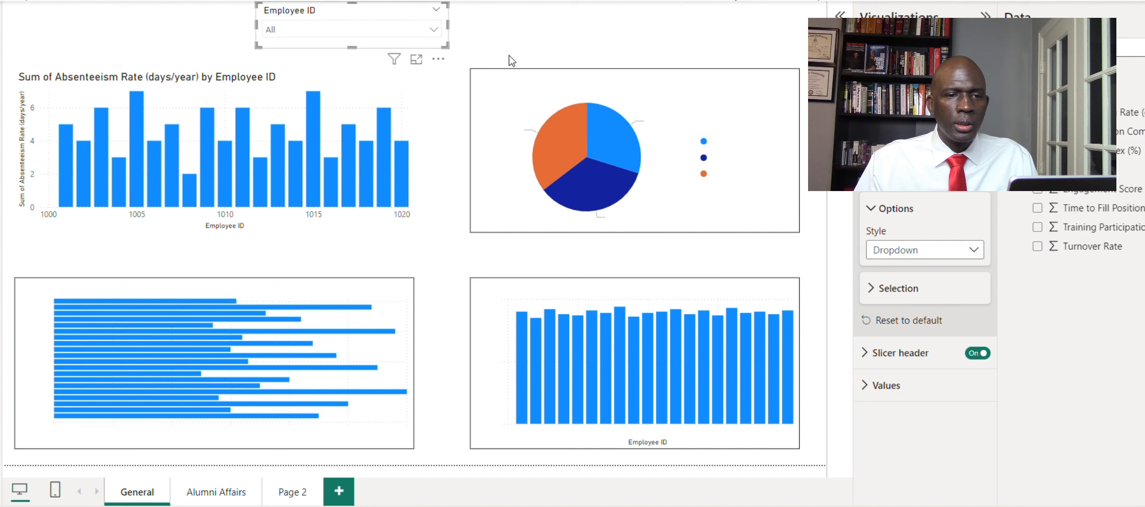
Filter the report page to employee 1004 with the Employee ID slicer.
{"action": "left_click", "coordinate": [434, 30]}
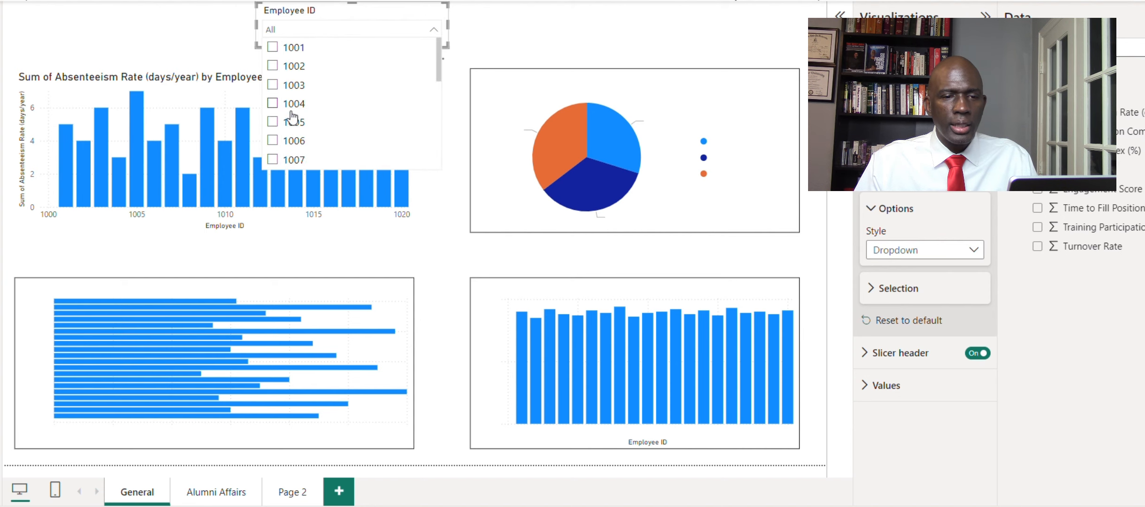
{"action": "left_click", "coordinate": [273, 103]}
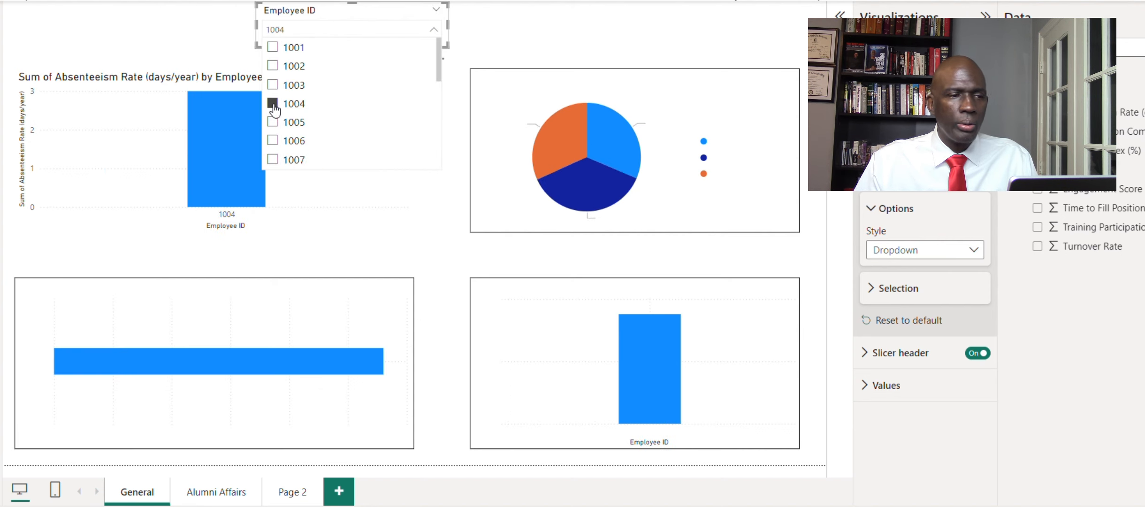
{"action": "left_click", "coordinate": [368, 169]}
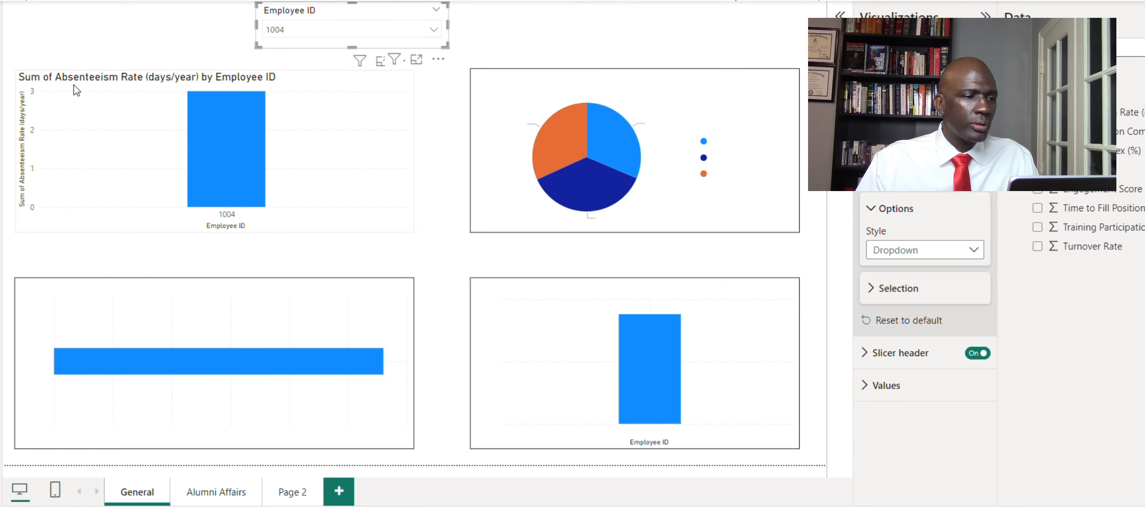
{"action": "left_click", "coordinate": [611, 229]}
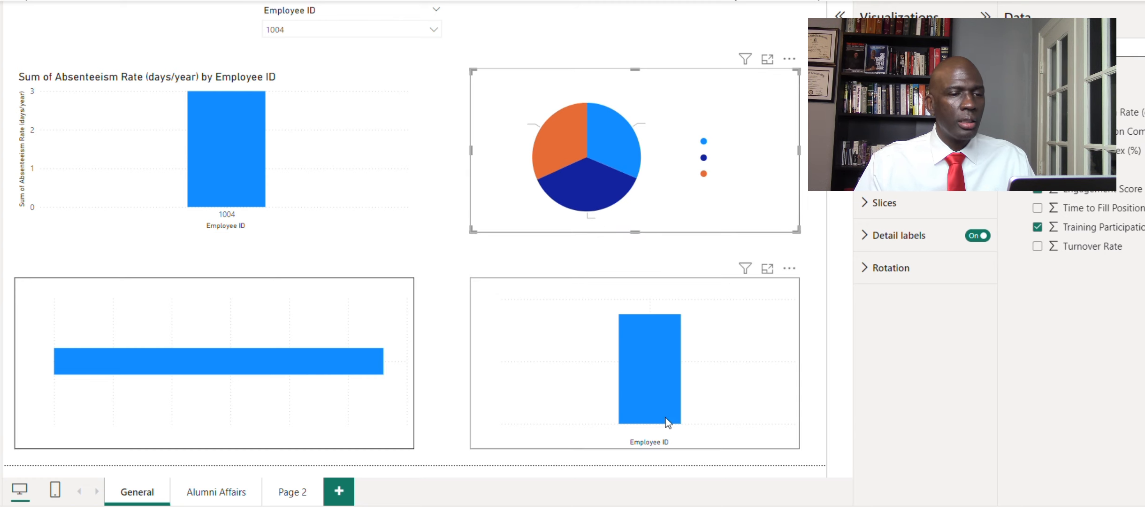
{"action": "left_click", "coordinate": [451, 345]}
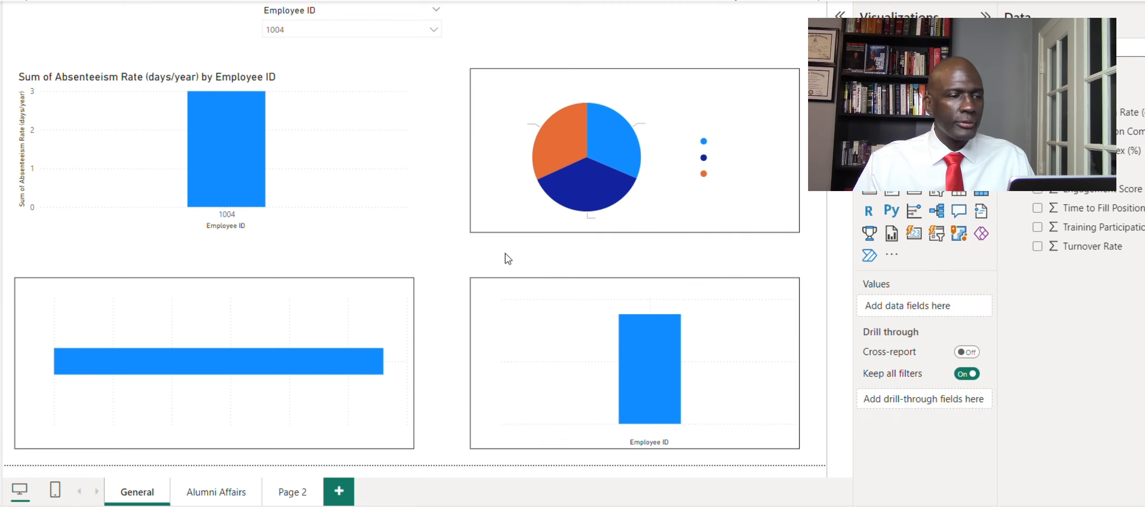
{"action": "left_click", "coordinate": [522, 234]}
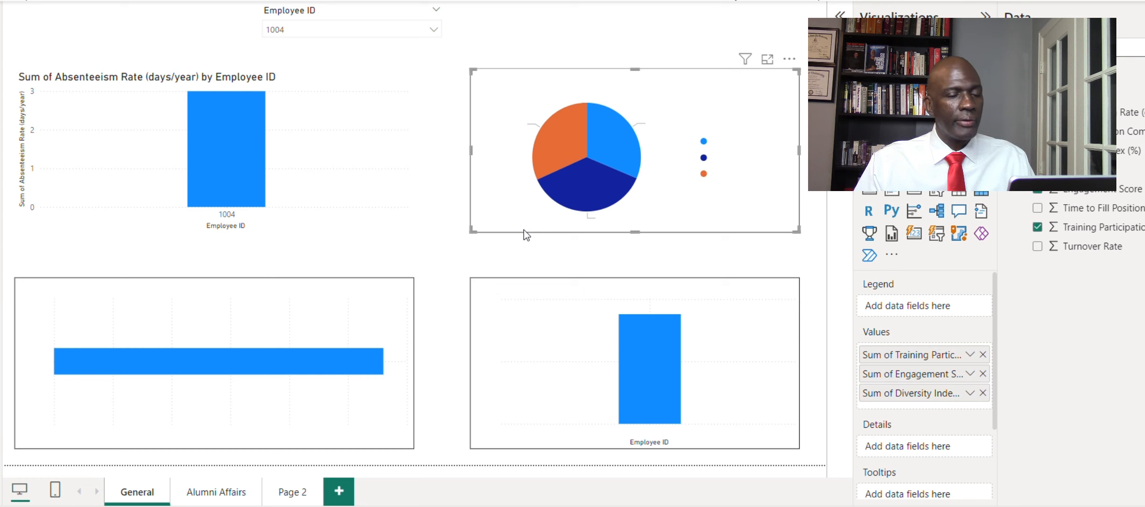
{"action": "left_click", "coordinate": [925, 55]}
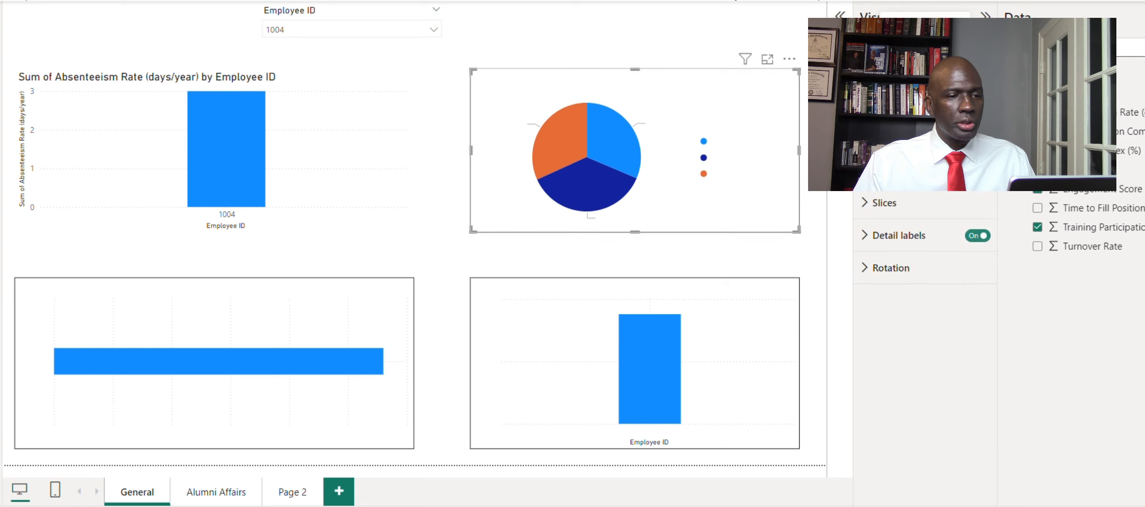
{"action": "left_click", "coordinate": [908, 140]}
{"action": "left_click", "coordinate": [866, 203]}
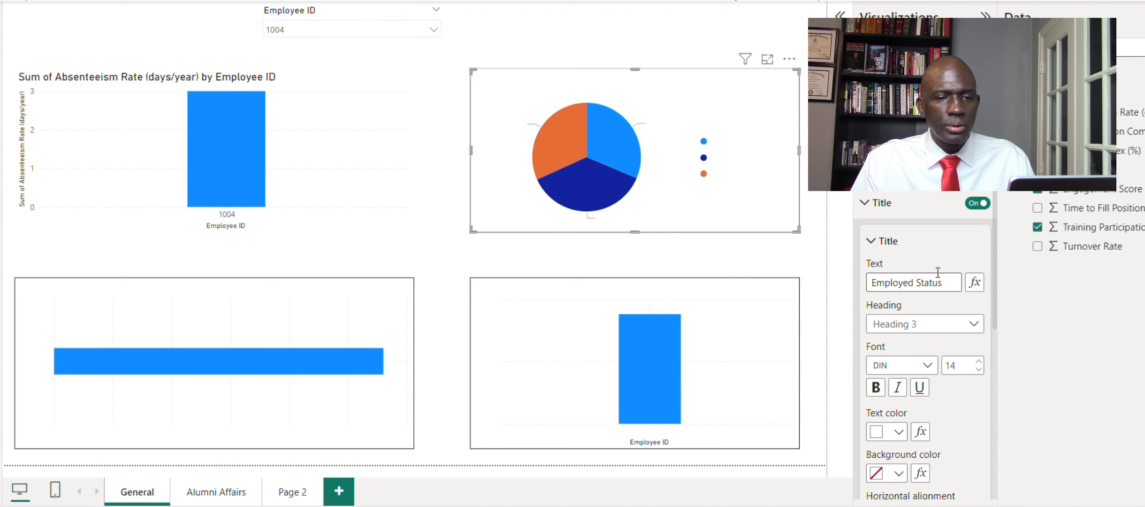
{"action": "left_click", "coordinate": [794, 251]}
Enlarge the pie chart by extending its upper edge upward and its left edge slightly outward.
{"action": "left_click", "coordinate": [657, 71]}
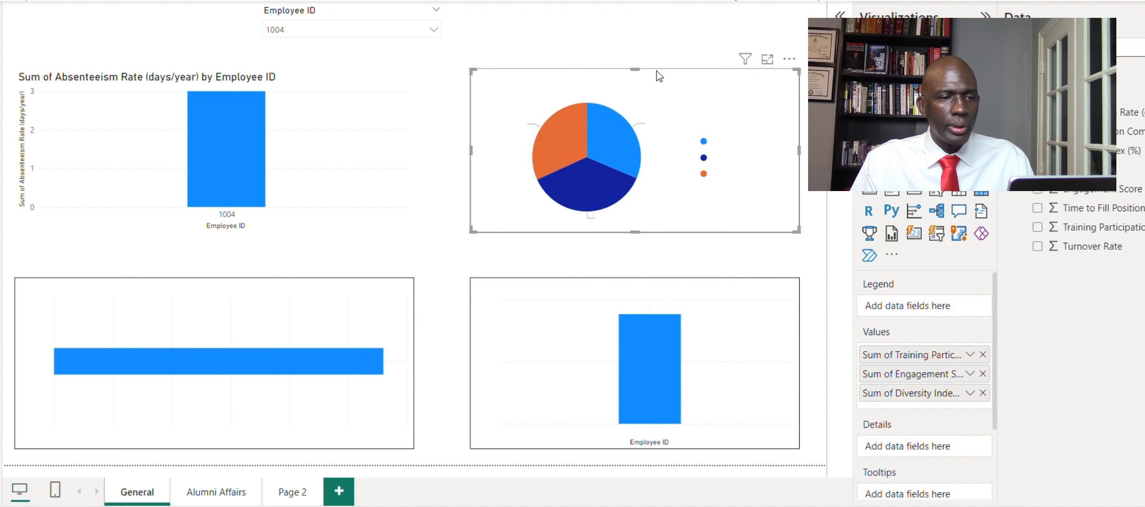
{"action": "left_click_drag", "start_coordinate": [636, 69], "coordinate": [628, 43]}
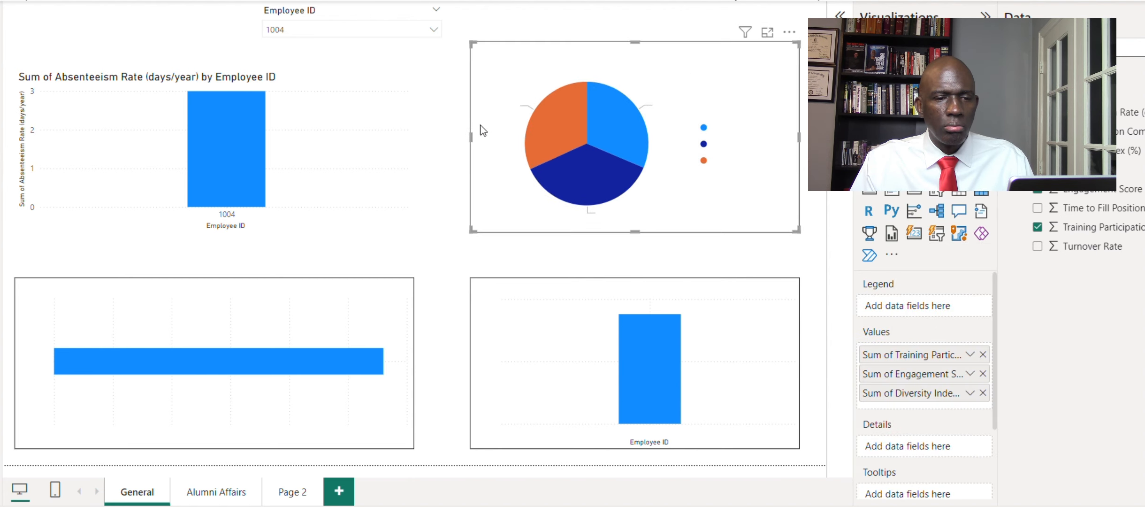
{"action": "left_click_drag", "start_coordinate": [471, 137], "coordinate": [450, 138]}
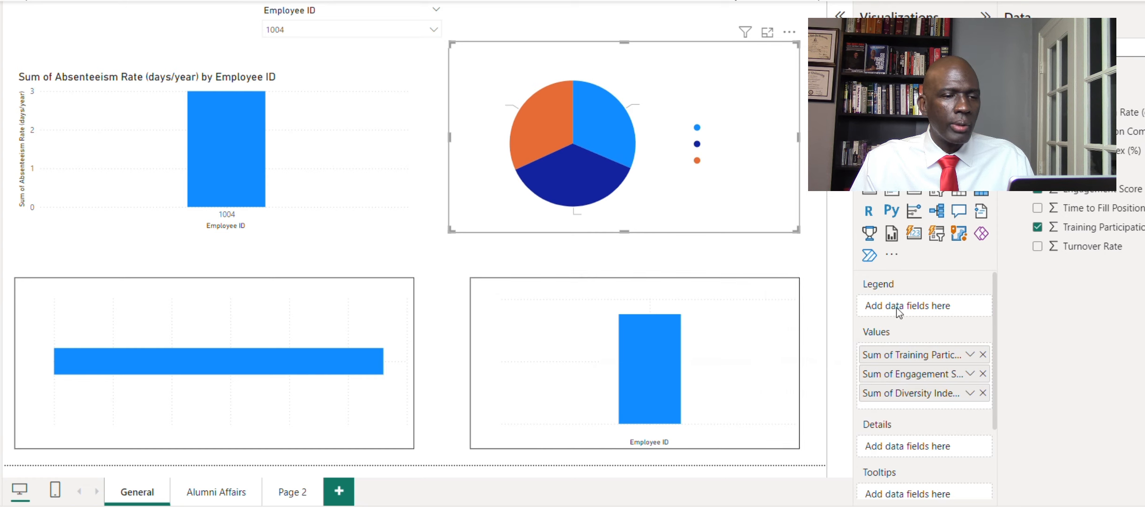
Replace the pie chart's title text with "Employee Status".
{"action": "left_click", "coordinate": [925, 61]}
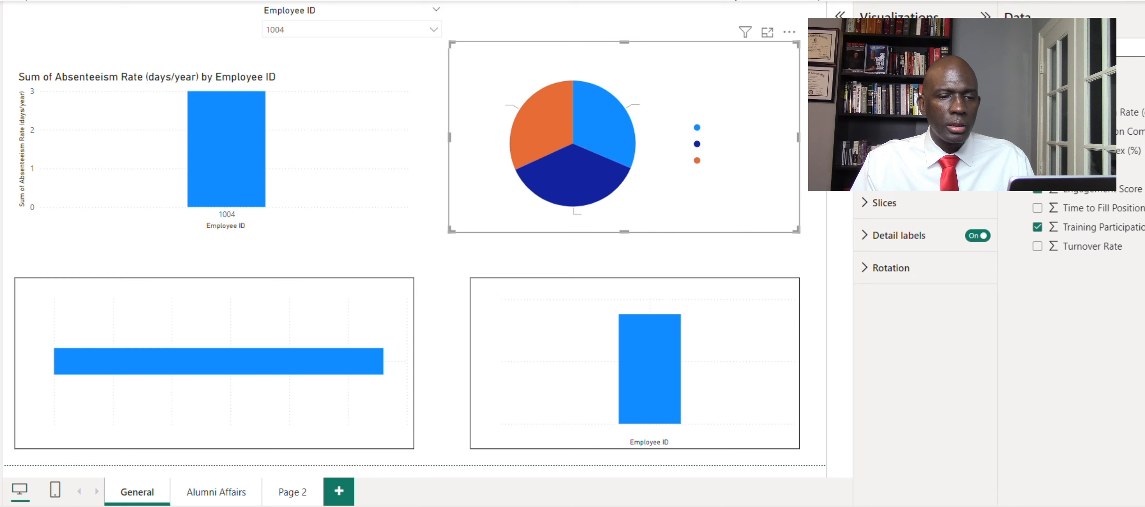
{"action": "left_click", "coordinate": [920, 137]}
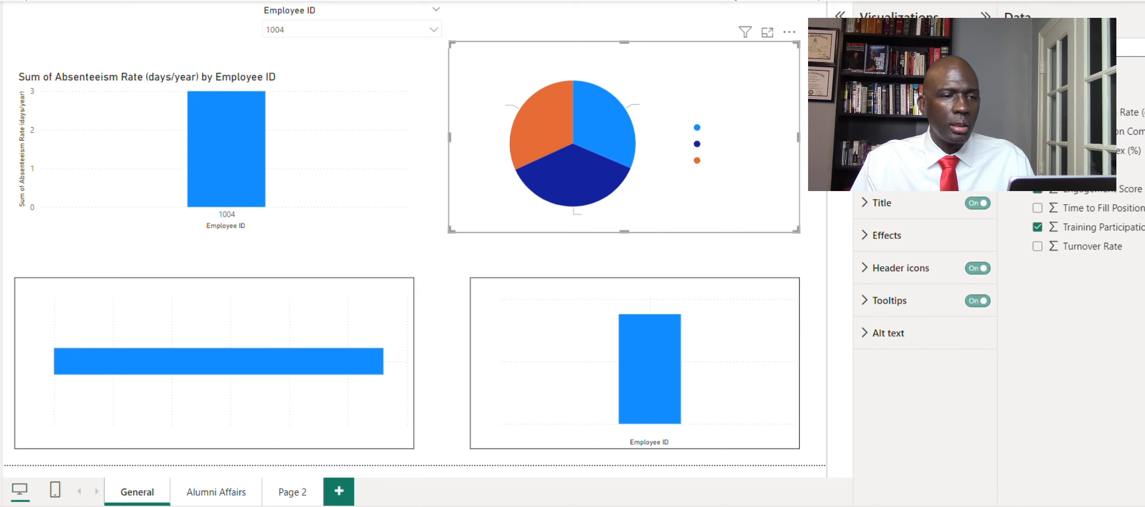
{"action": "left_click", "coordinate": [871, 202]}
{"action": "triple_click", "coordinate": [915, 284]}
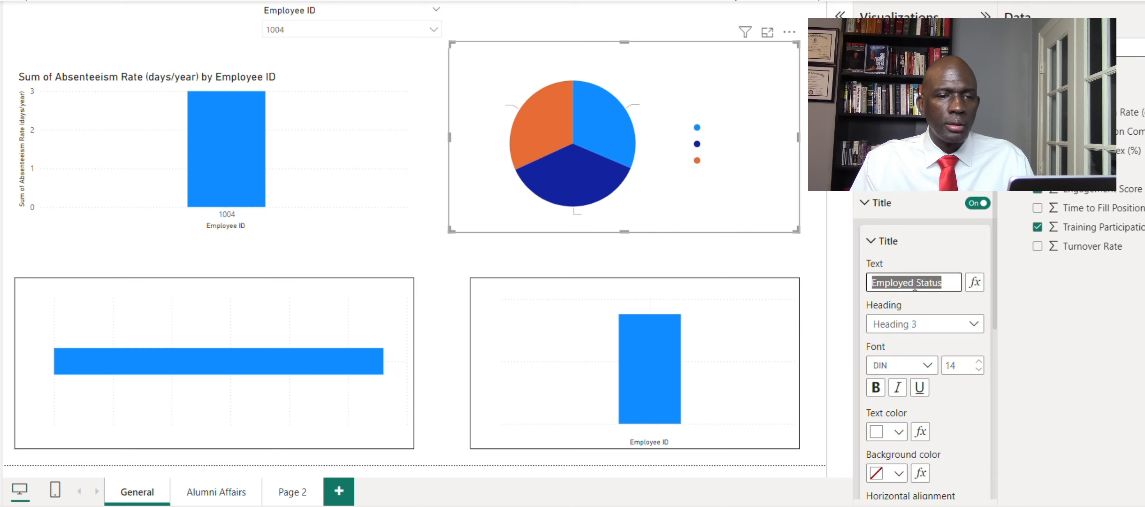
{"action": "type", "text": "m\\"}
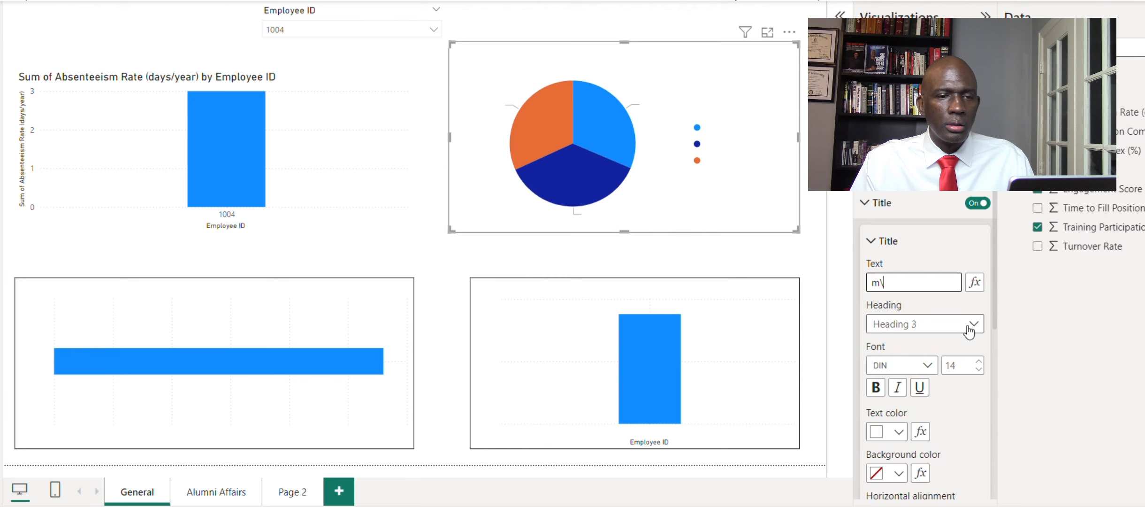
{"action": "type", "text": "Emplo"}
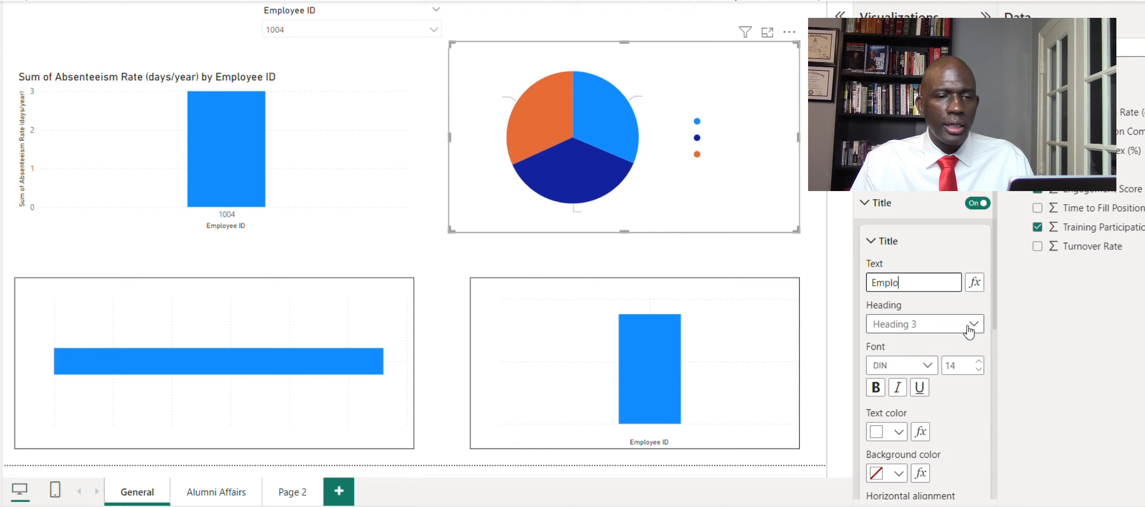
{"action": "type", "text": "yee Sa"}
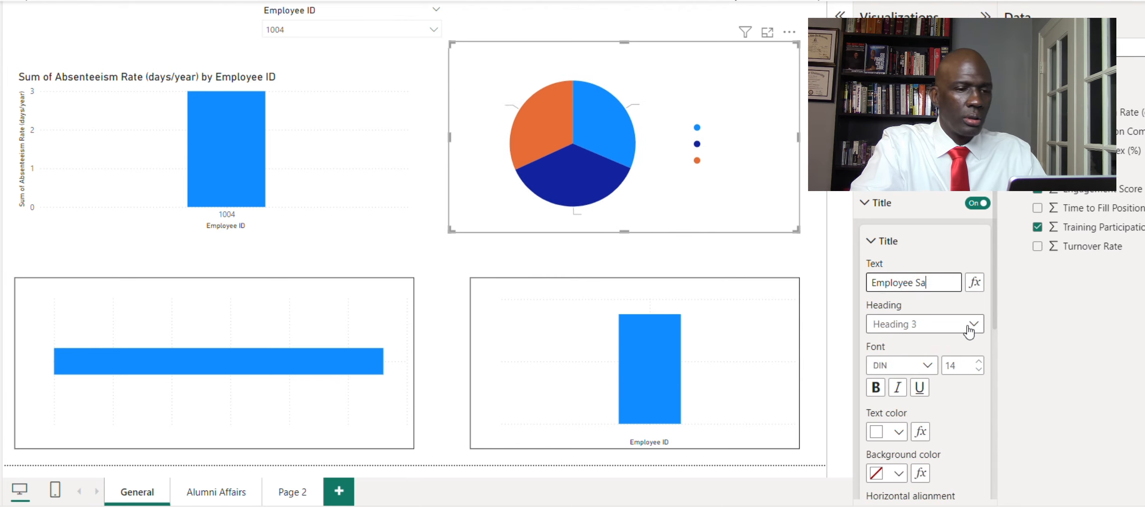
{"action": "key", "text": "BackSpace"}
{"action": "type", "text": "tatus"}
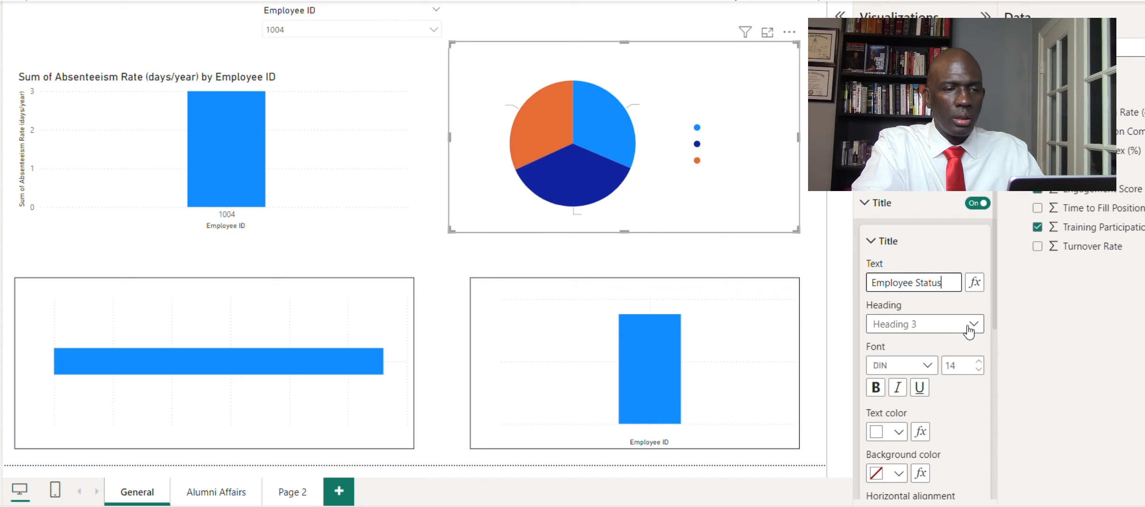
Clear the Employee ID slicer's selection to include all employees on the report page.
{"action": "left_click", "coordinate": [976, 305]}
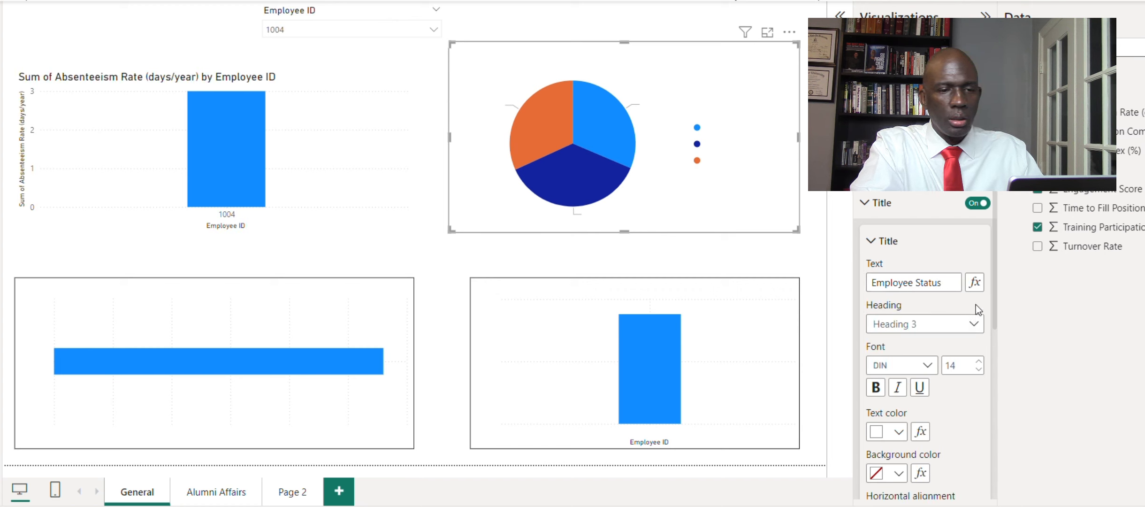
{"action": "mouse_move", "coordinate": [627, 230]}
{"action": "left_mouse_down"}
{"action": "mouse_move", "coordinate": [616, 306]}
{"action": "mouse_move", "coordinate": [625, 232]}
{"action": "left_mouse_up"}
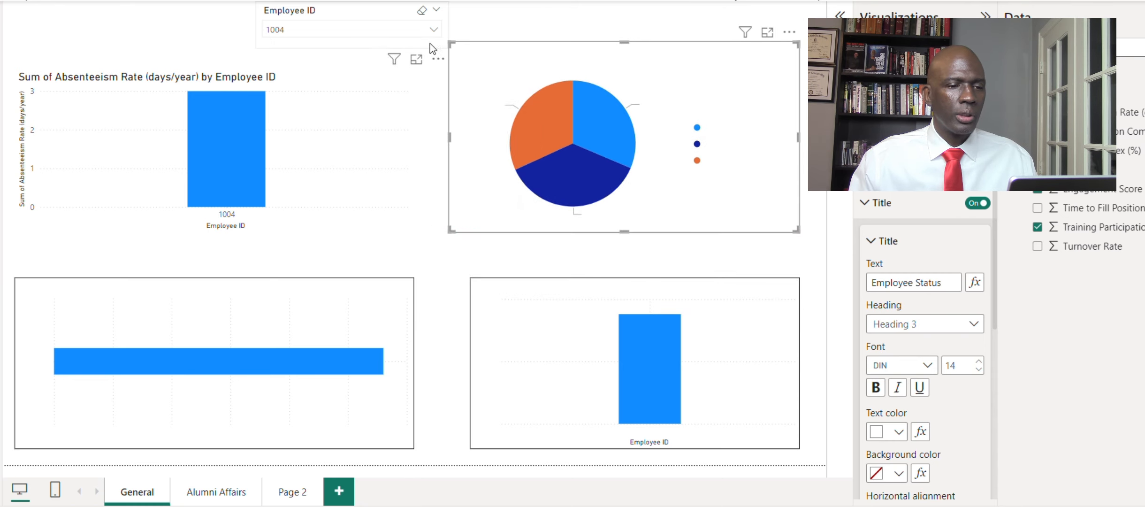
{"action": "left_click", "coordinate": [422, 12]}
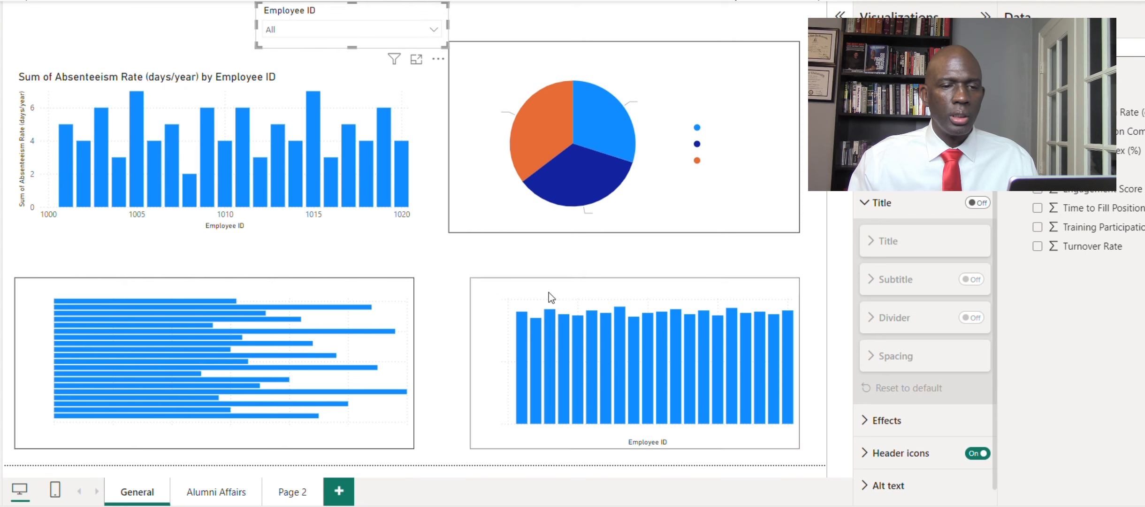
{"action": "left_click", "coordinate": [412, 299]}
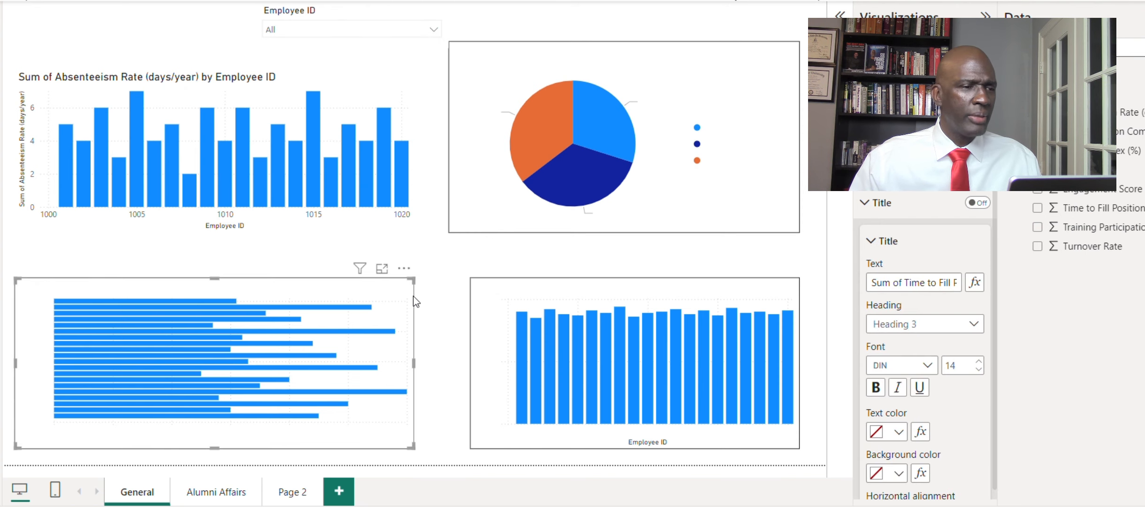
{"action": "left_click", "coordinate": [552, 230]}
{"action": "key", "text": "Delete"}
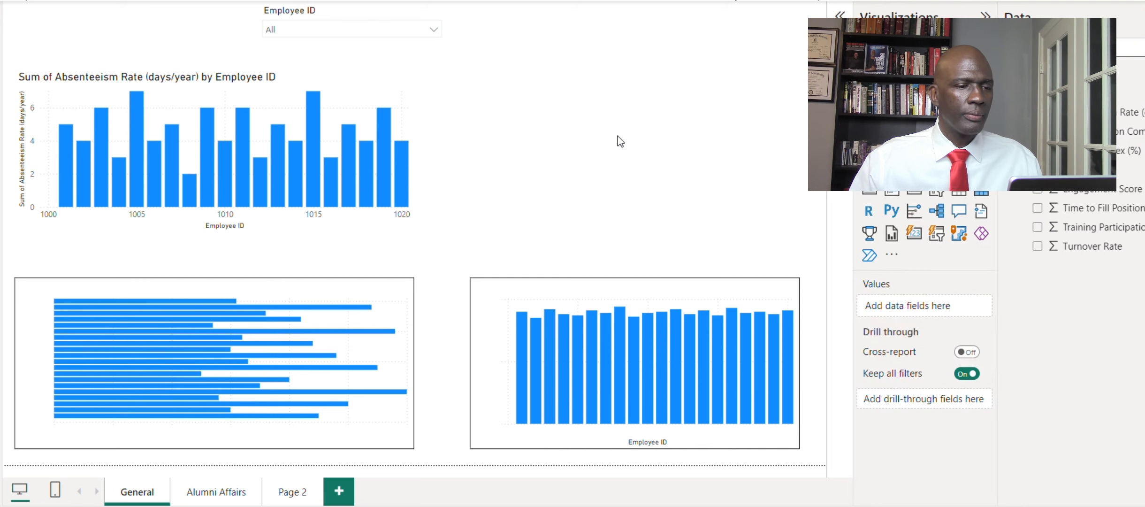
{"action": "key", "text": "ctrl+z"}
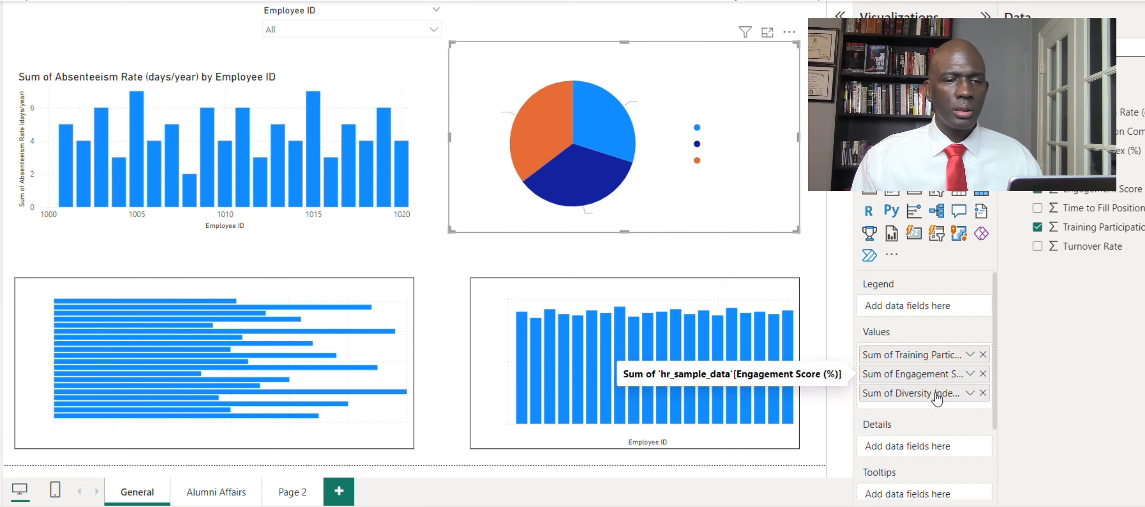
Remove the existing pie chart from the General page and insert a new blank pie chart in its place.
{"action": "left_click", "coordinate": [790, 33]}
{"action": "left_click", "coordinate": [800, 89]}
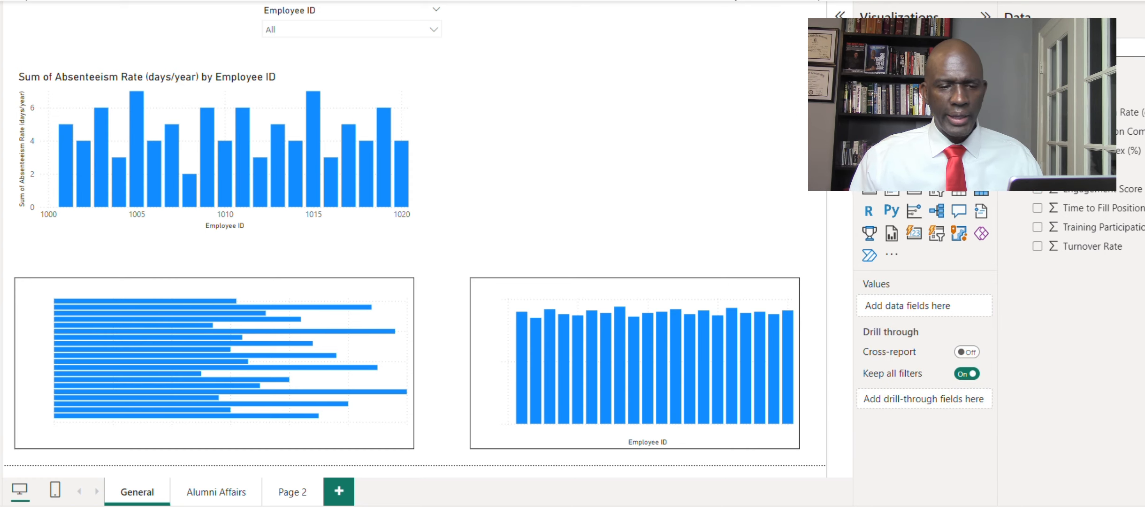
{"action": "left_click", "coordinate": [959, 144]}
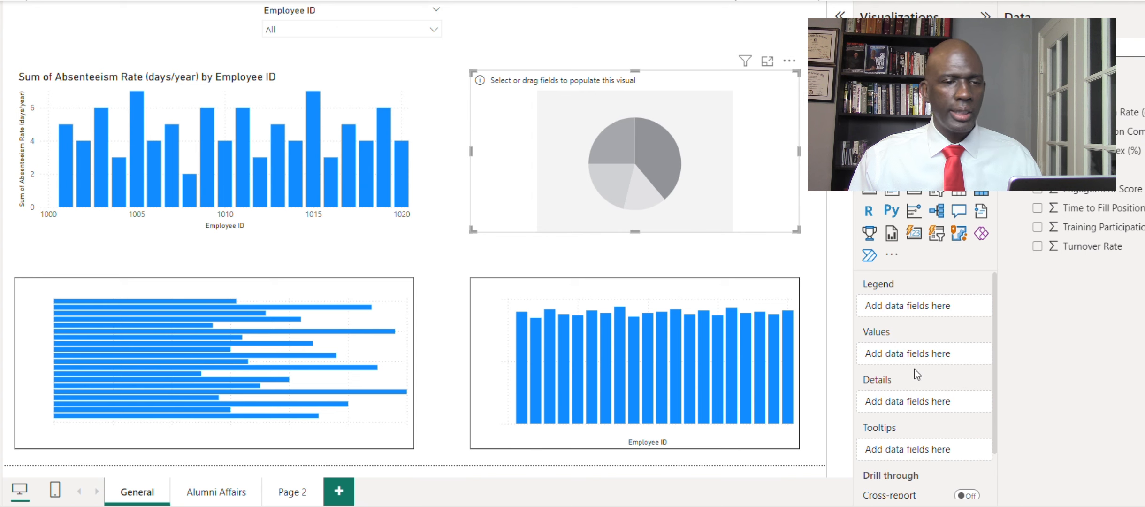
Add Diversity Index (%) and Engagement Score (%) to the new pie chart's values.
{"action": "left_click_drag", "start_coordinate": [1128, 150], "coordinate": [945, 356]}
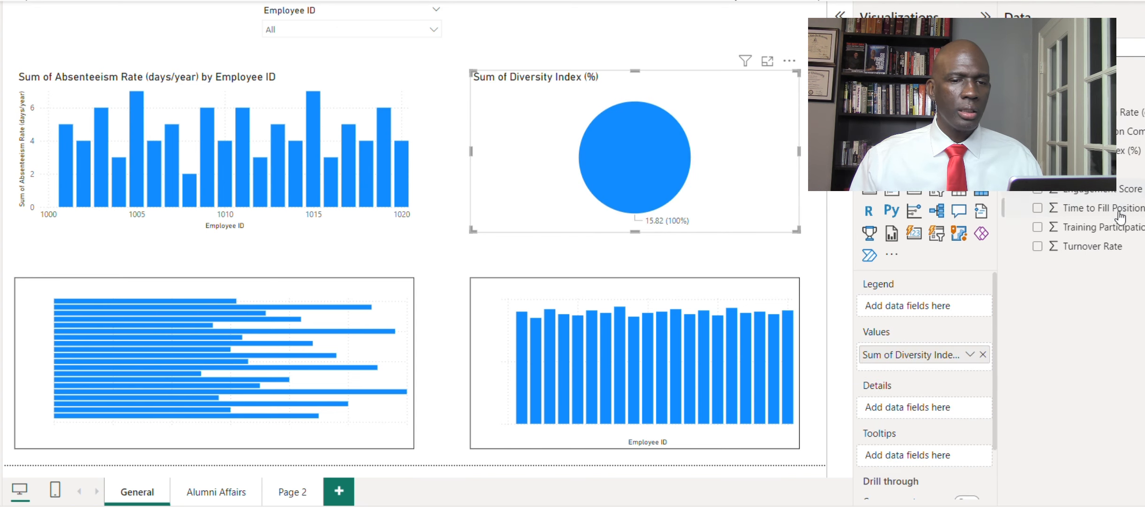
{"action": "left_click_drag", "start_coordinate": [1122, 190], "coordinate": [967, 361]}
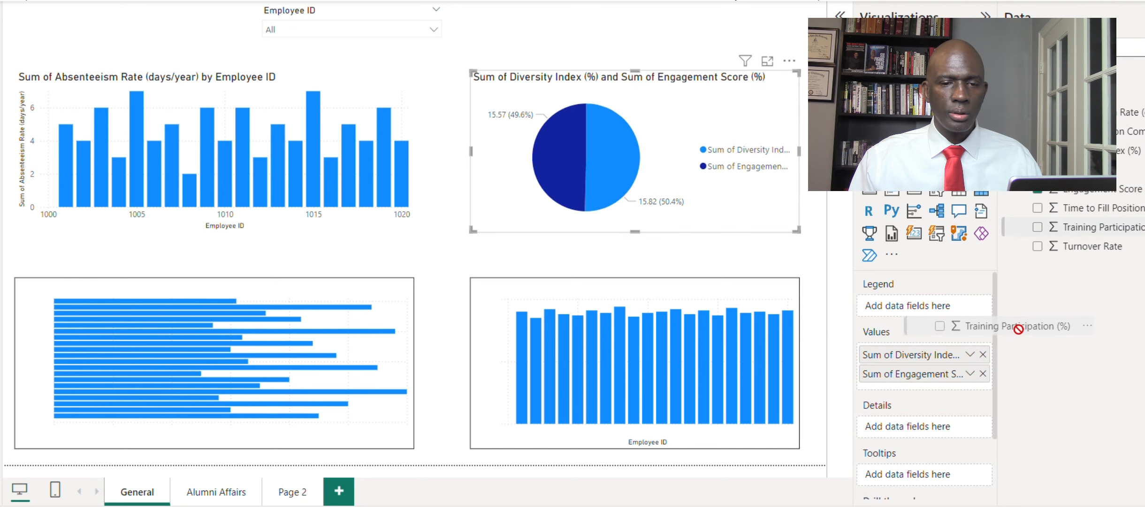